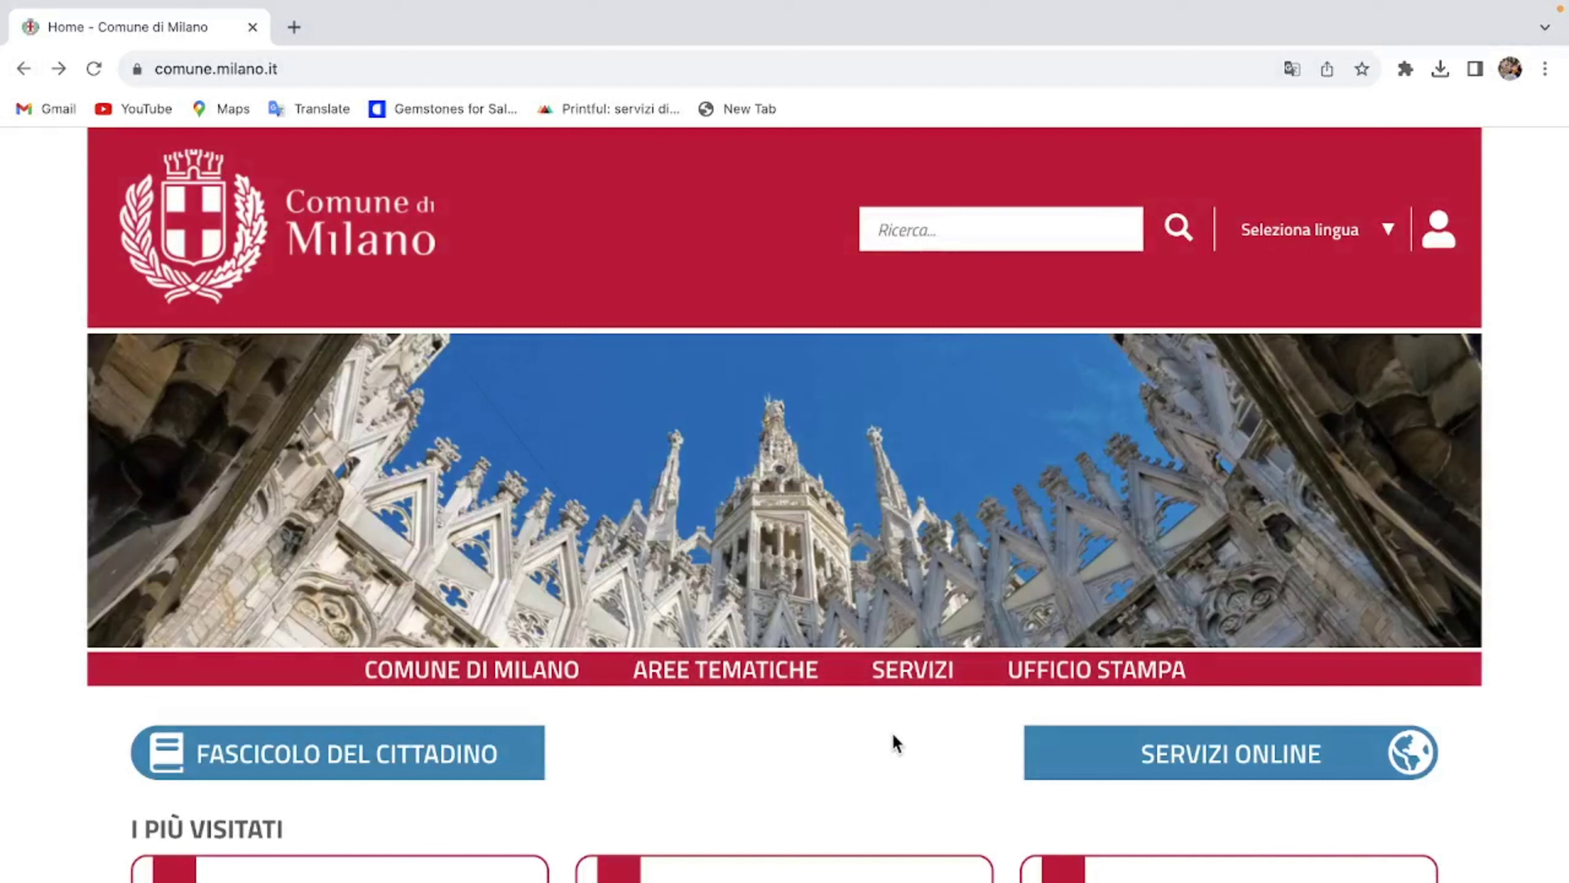
Step: Open the SERVIZI page from the comune.milano.it homepage navigation bar
left_click(907, 661)
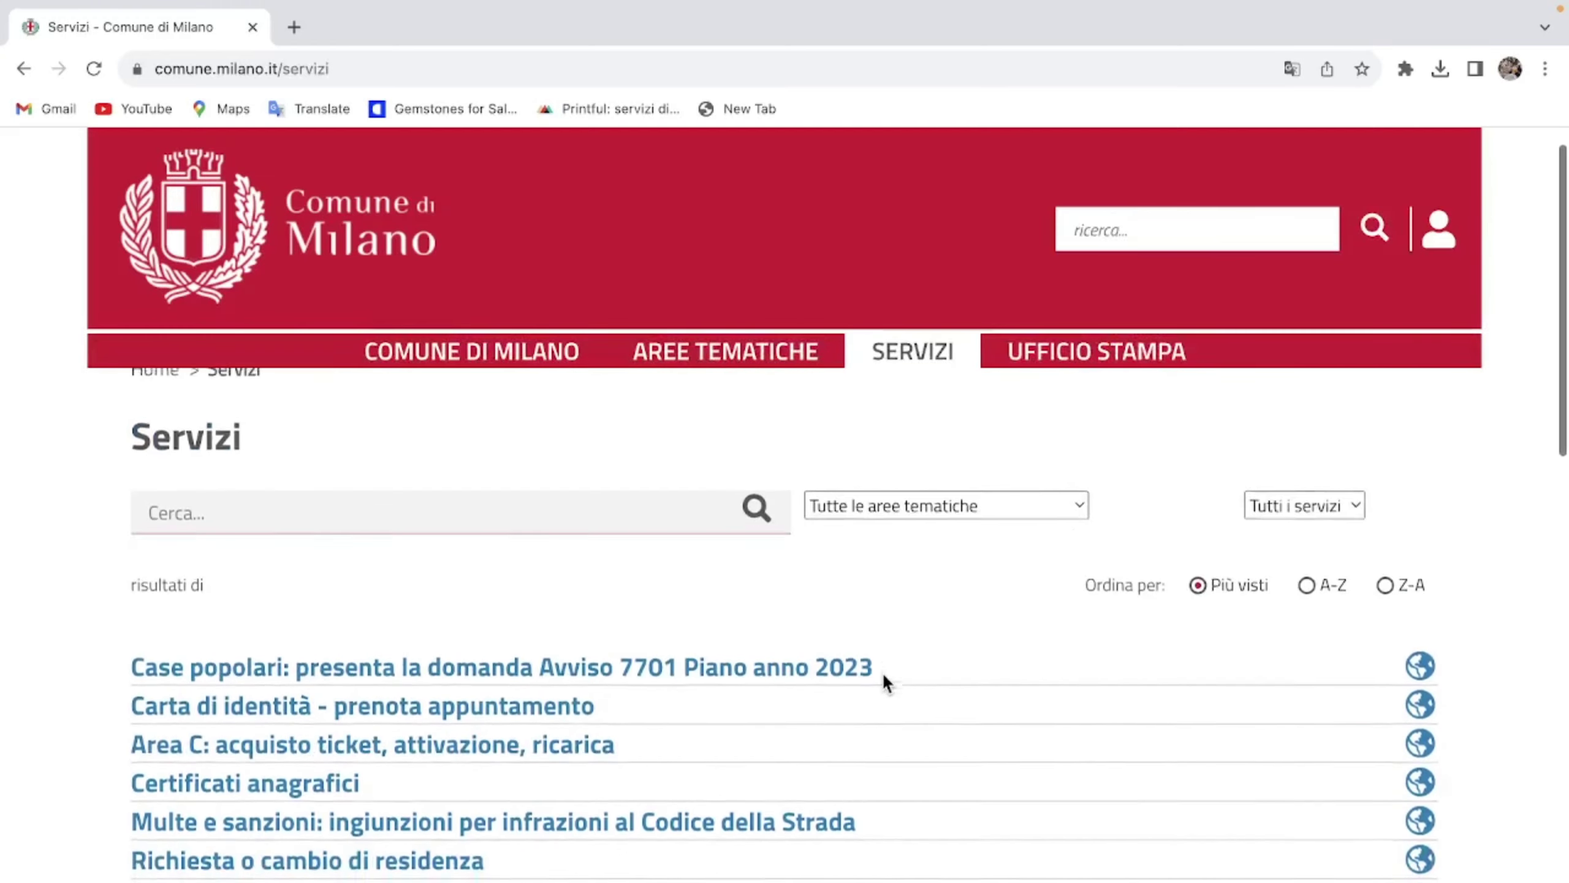
Step: Open 'Prenota il tuo appuntamento in Comune' and choose ACCEDI AL SERVIZIO to reach sign-in
scroll(882, 671, "down", 2)
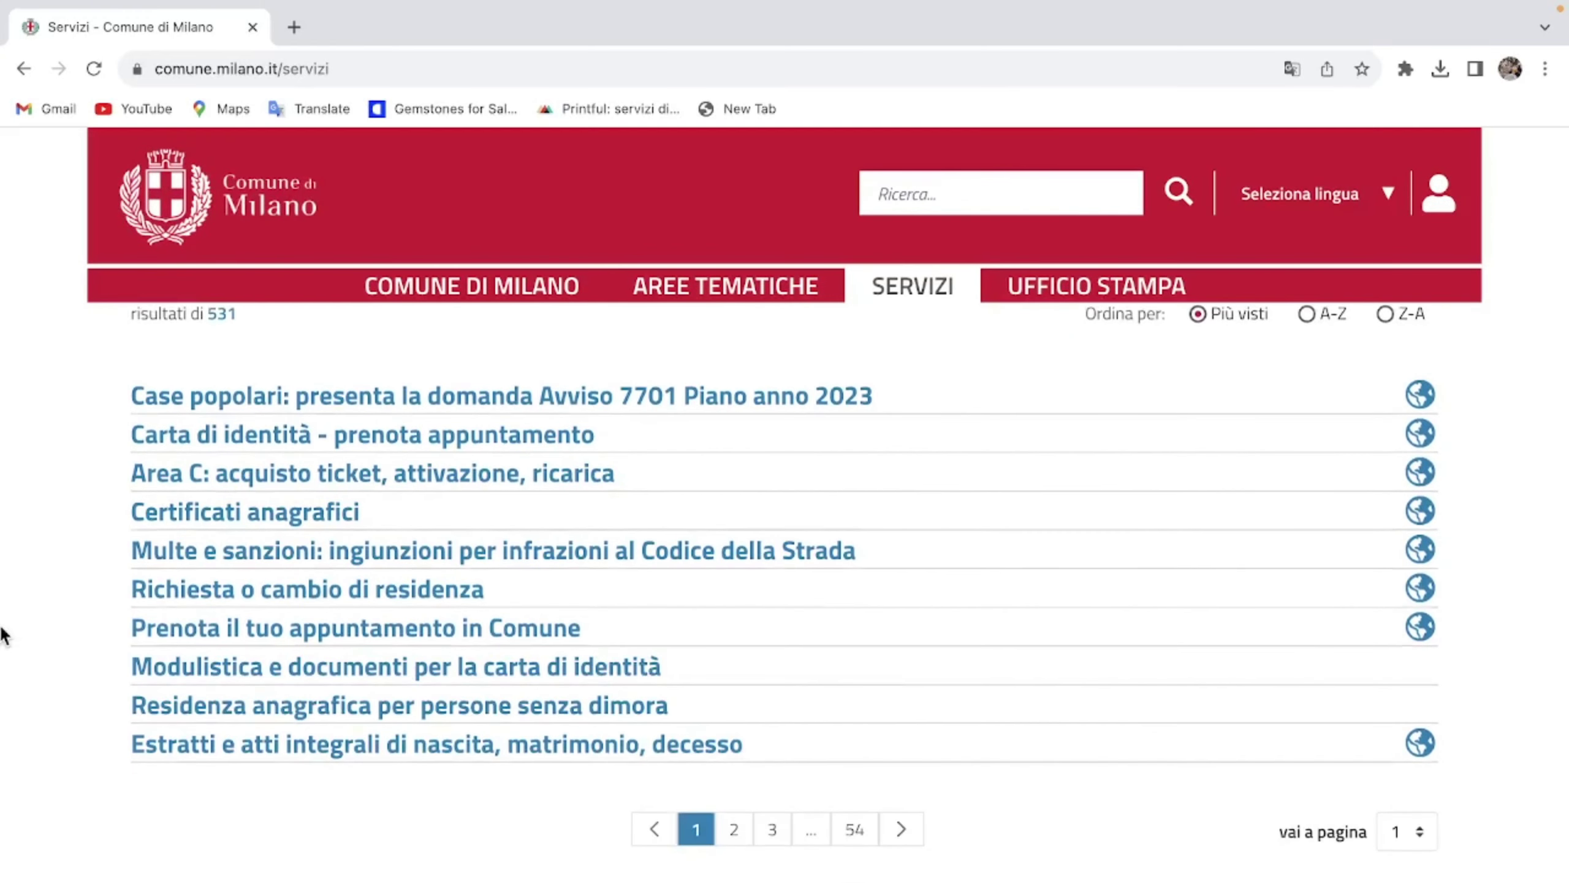
left_click(458, 637)
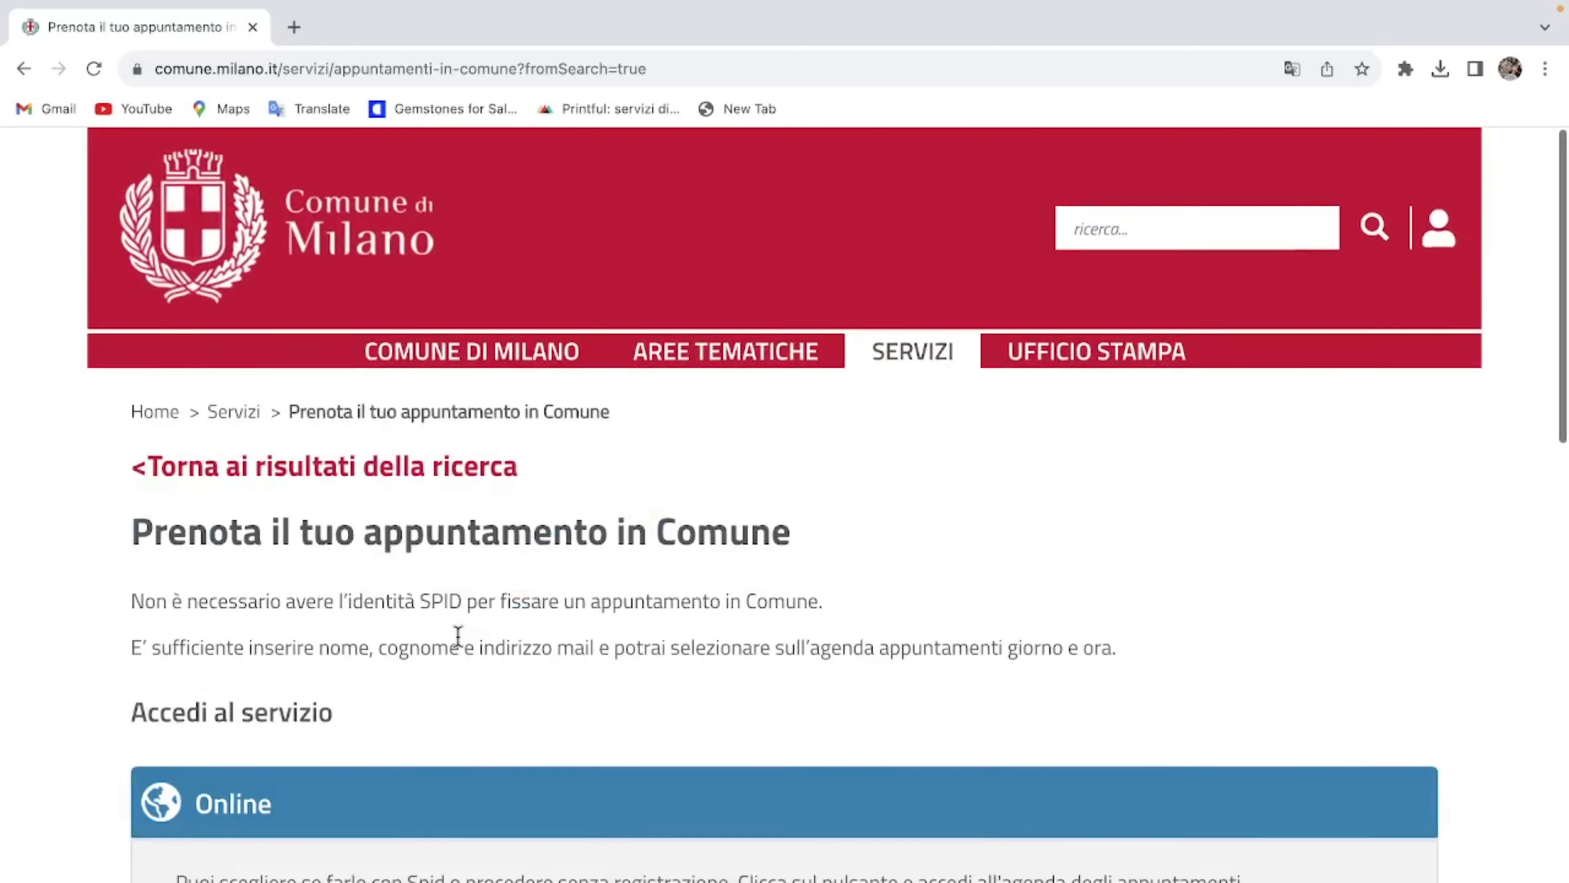
scroll(459, 636, "down", 3)
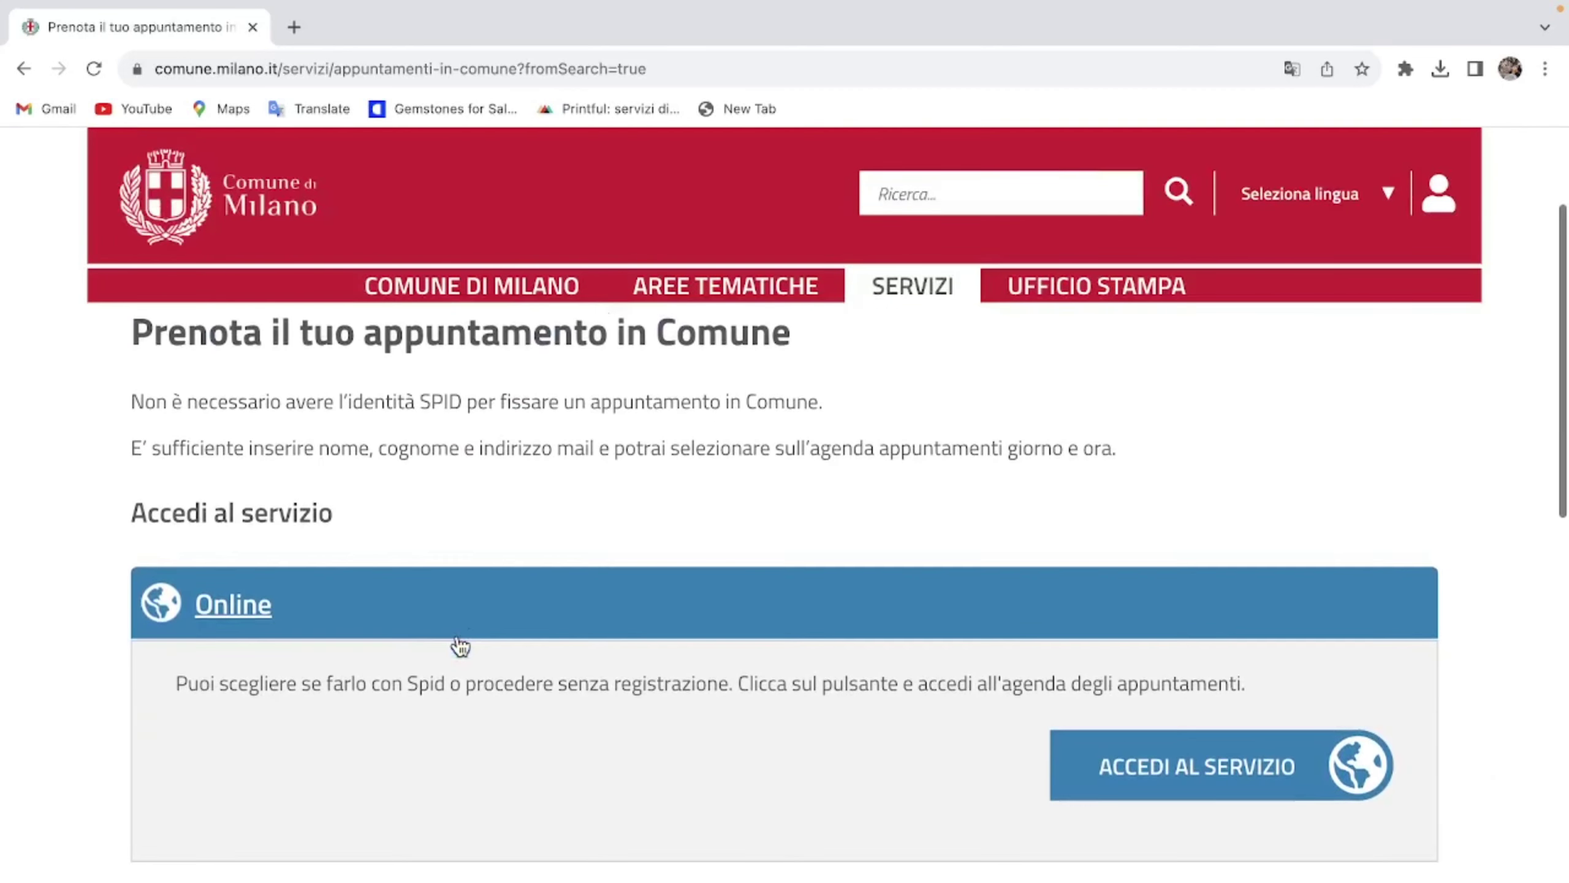
scroll(459, 643, "down", 3)
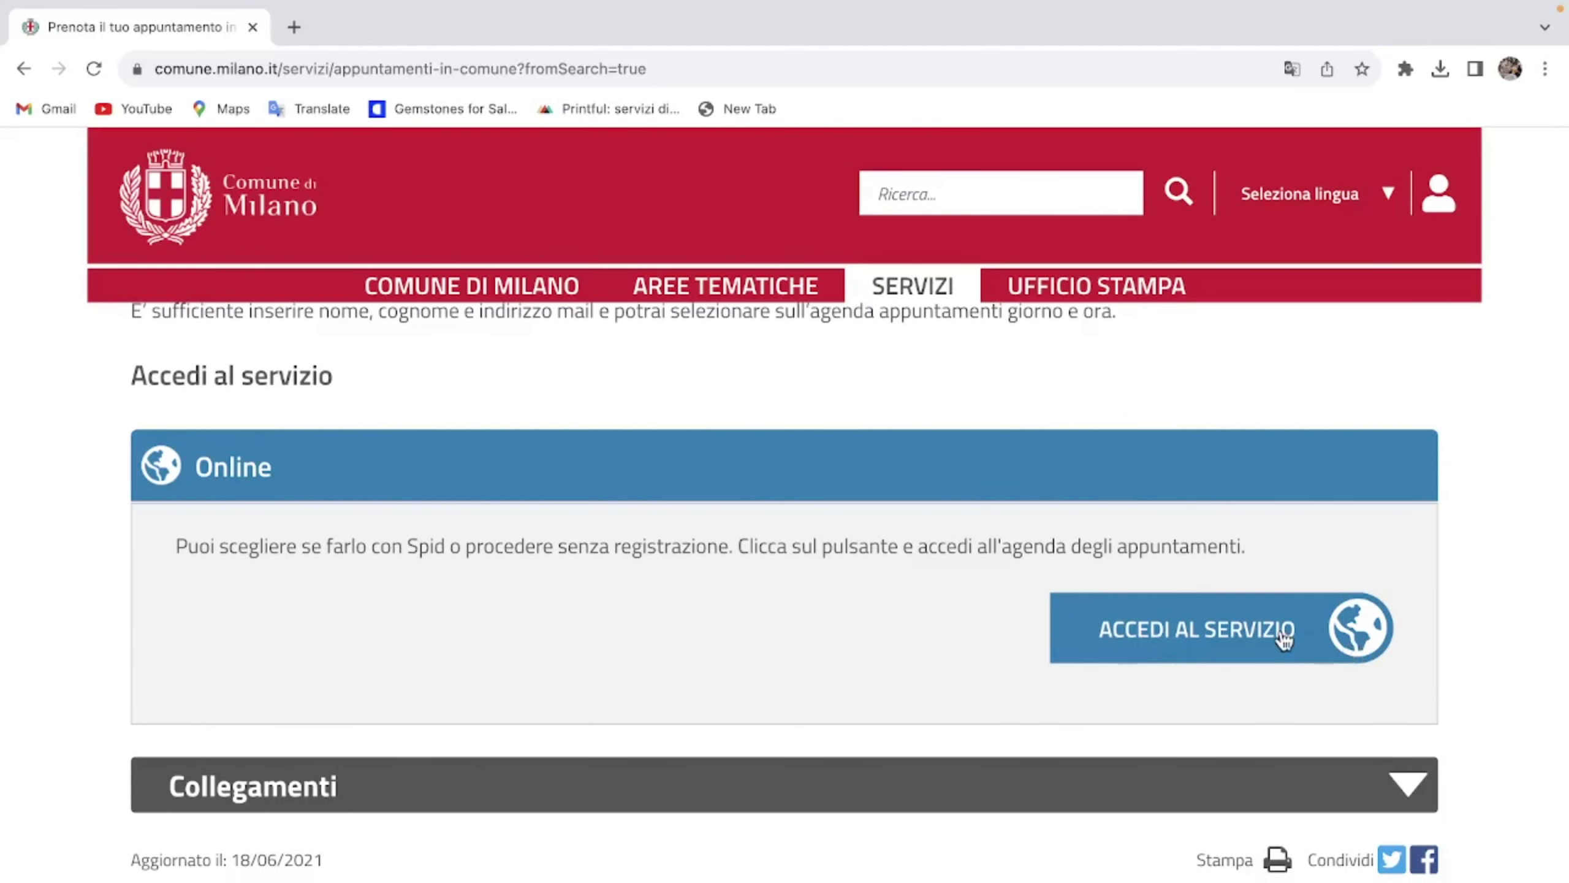
left_click(1283, 637)
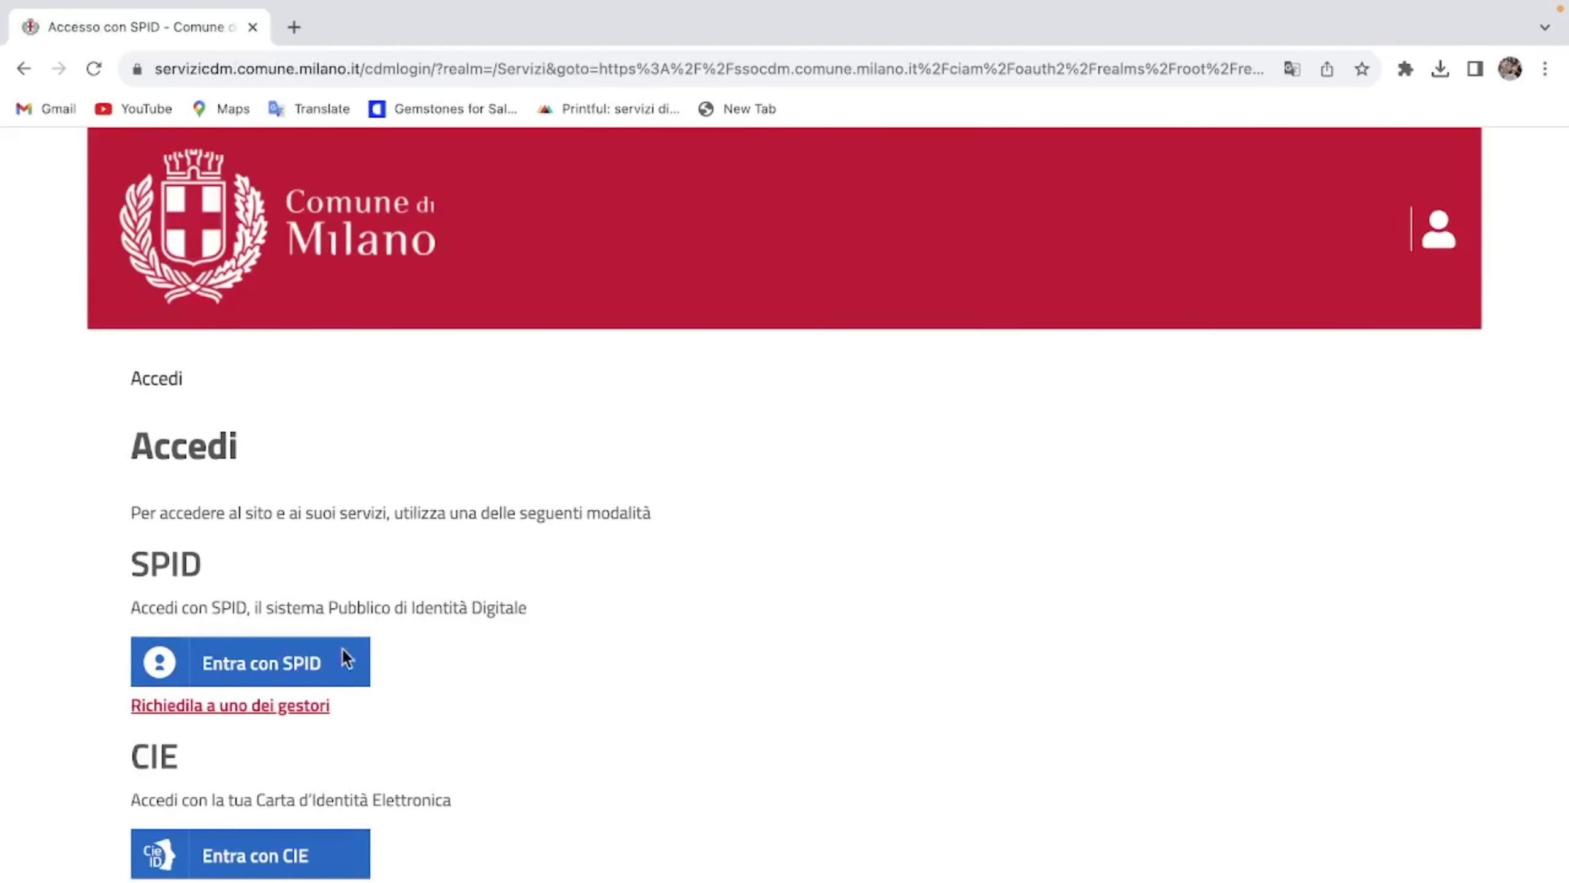
Step: Sign in with SPID using the Poste ID provider, then expand the Scelta servizio list
left_click(193, 664)
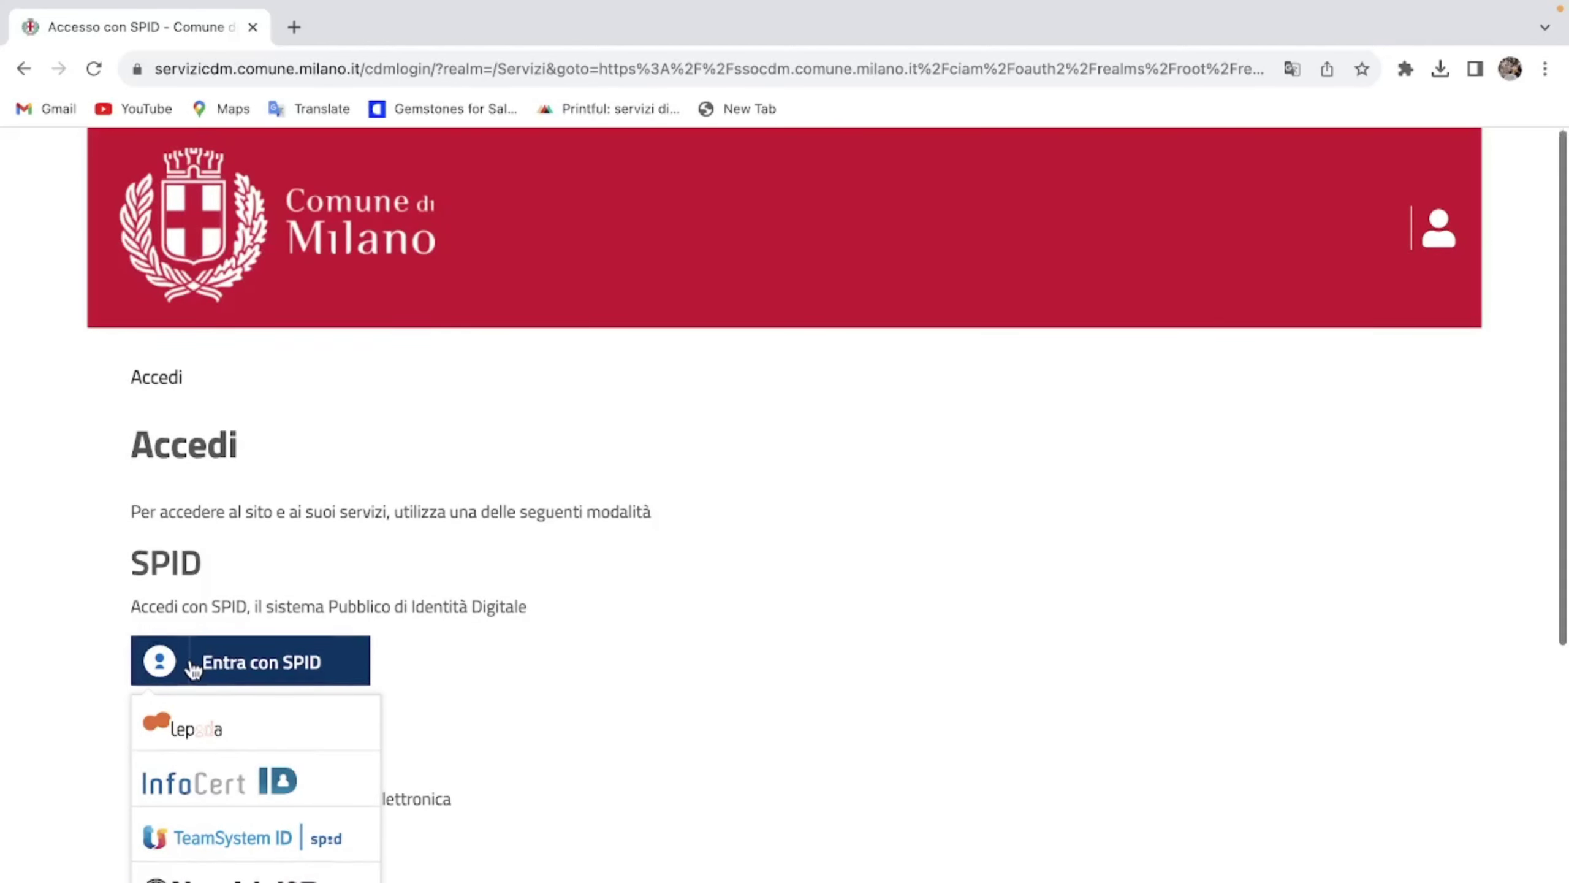
scroll(190, 671, "down", 2)
scroll(185, 711, "down", 4)
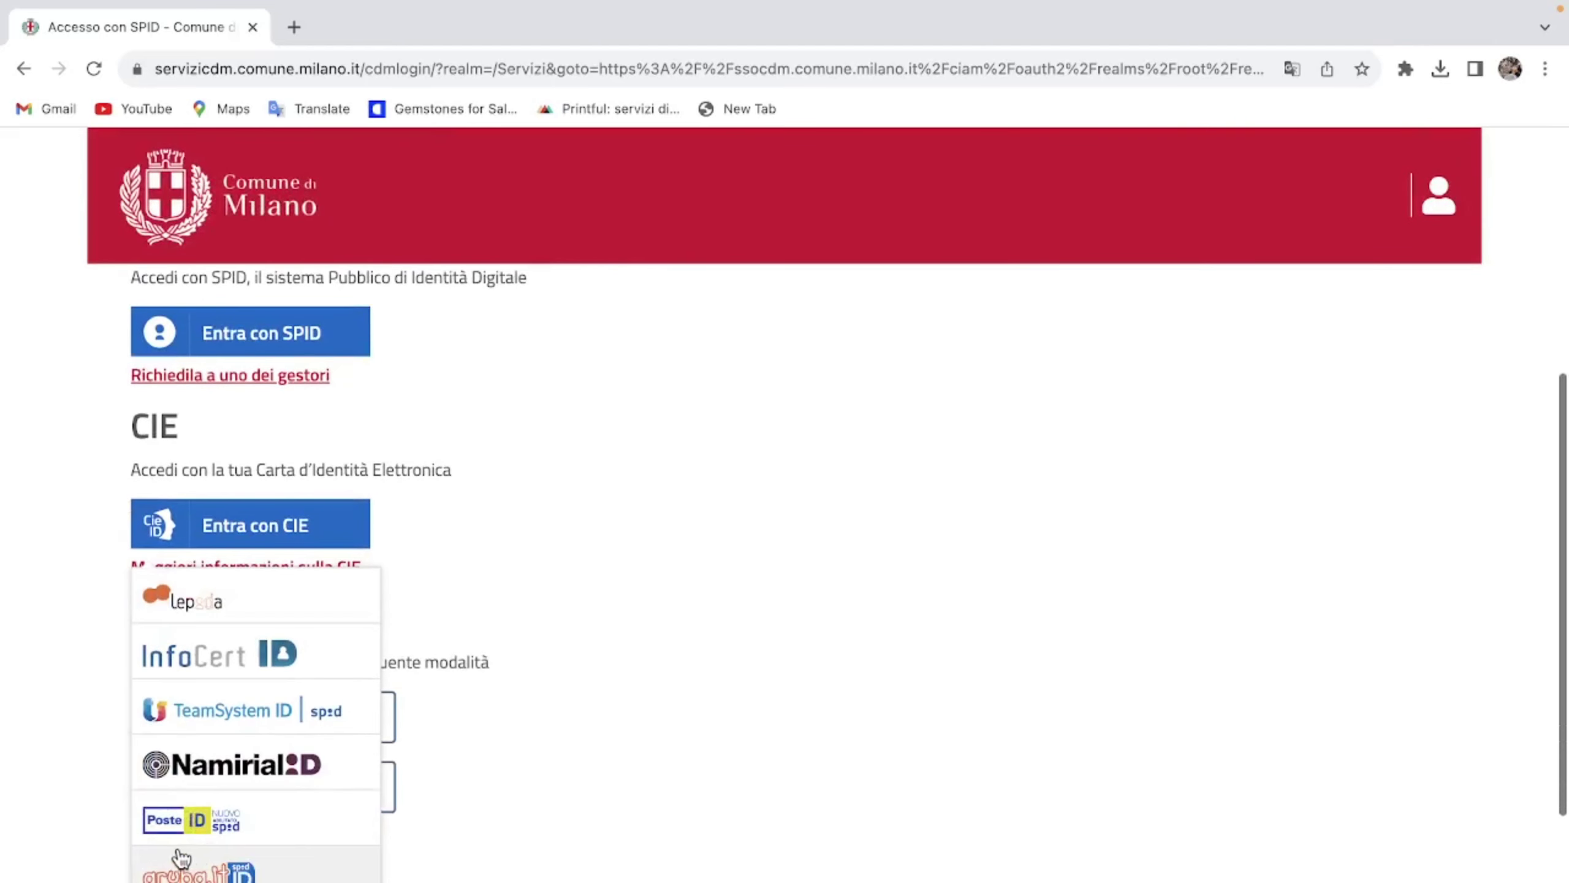
left_click(181, 825)
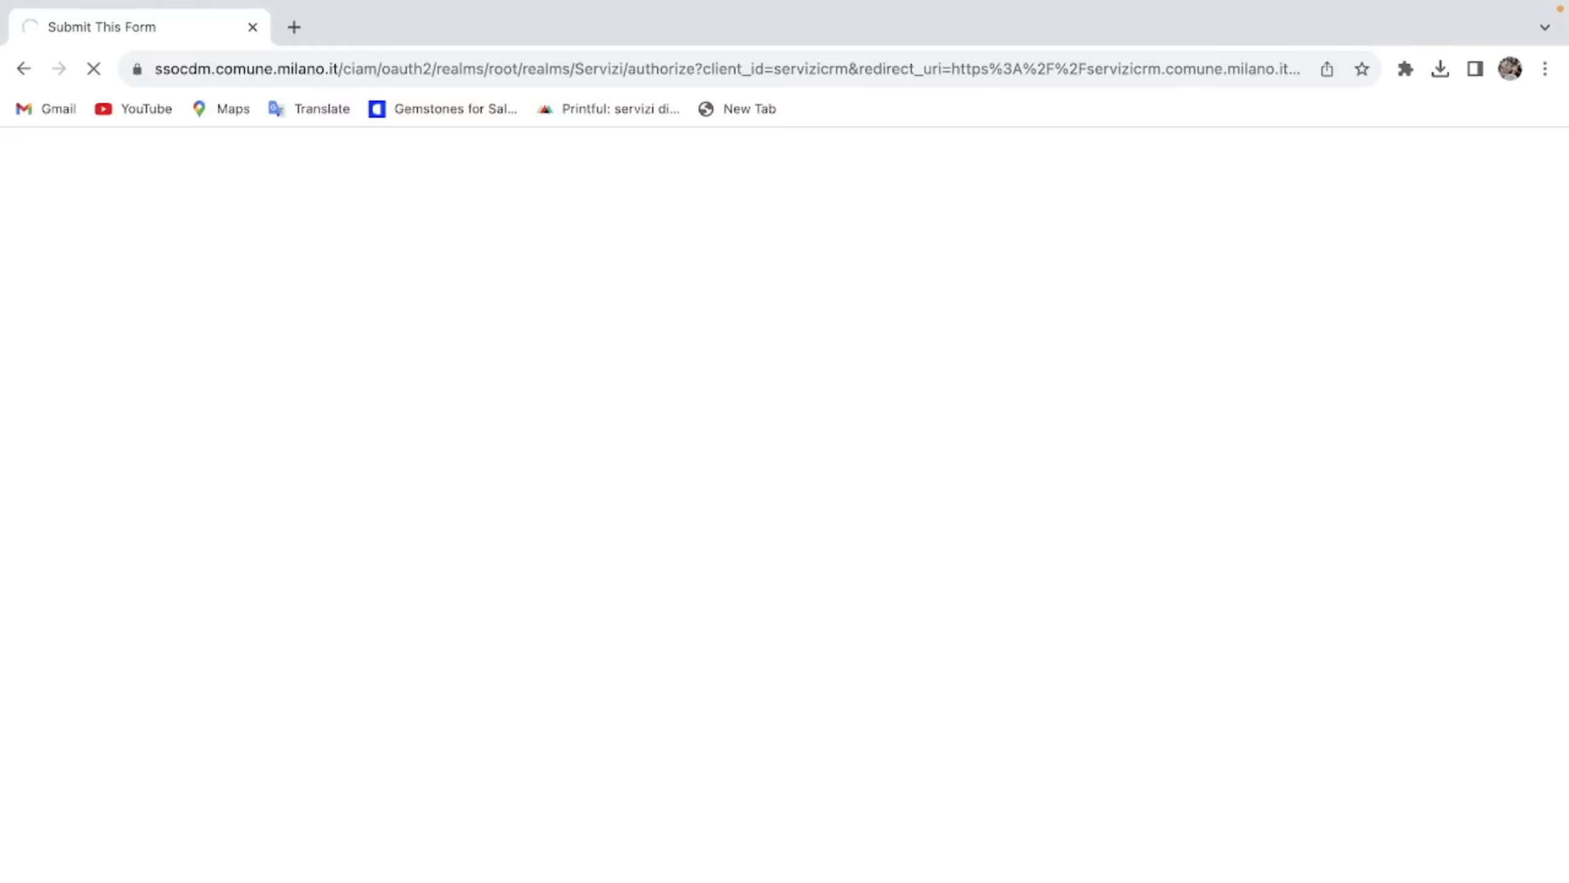
left_click(374, 696)
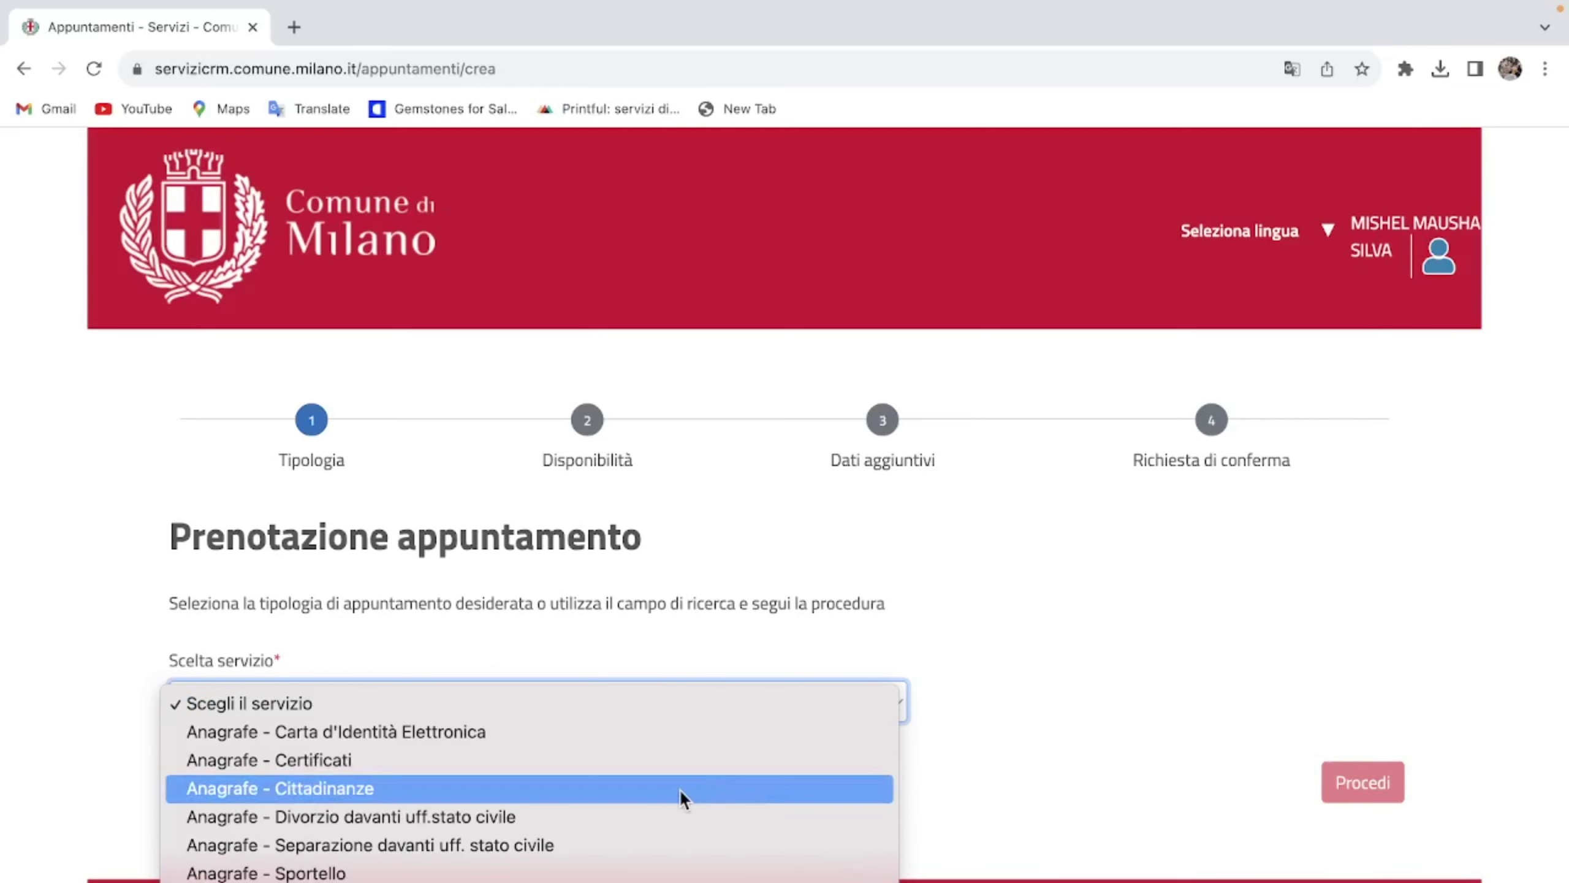
Step: Select 'Anagrafe - Carta d'Identità Elettronica' from the Scelta servizio dropdown
scroll(679, 789, "down", 3)
scroll(679, 788, "down", 10)
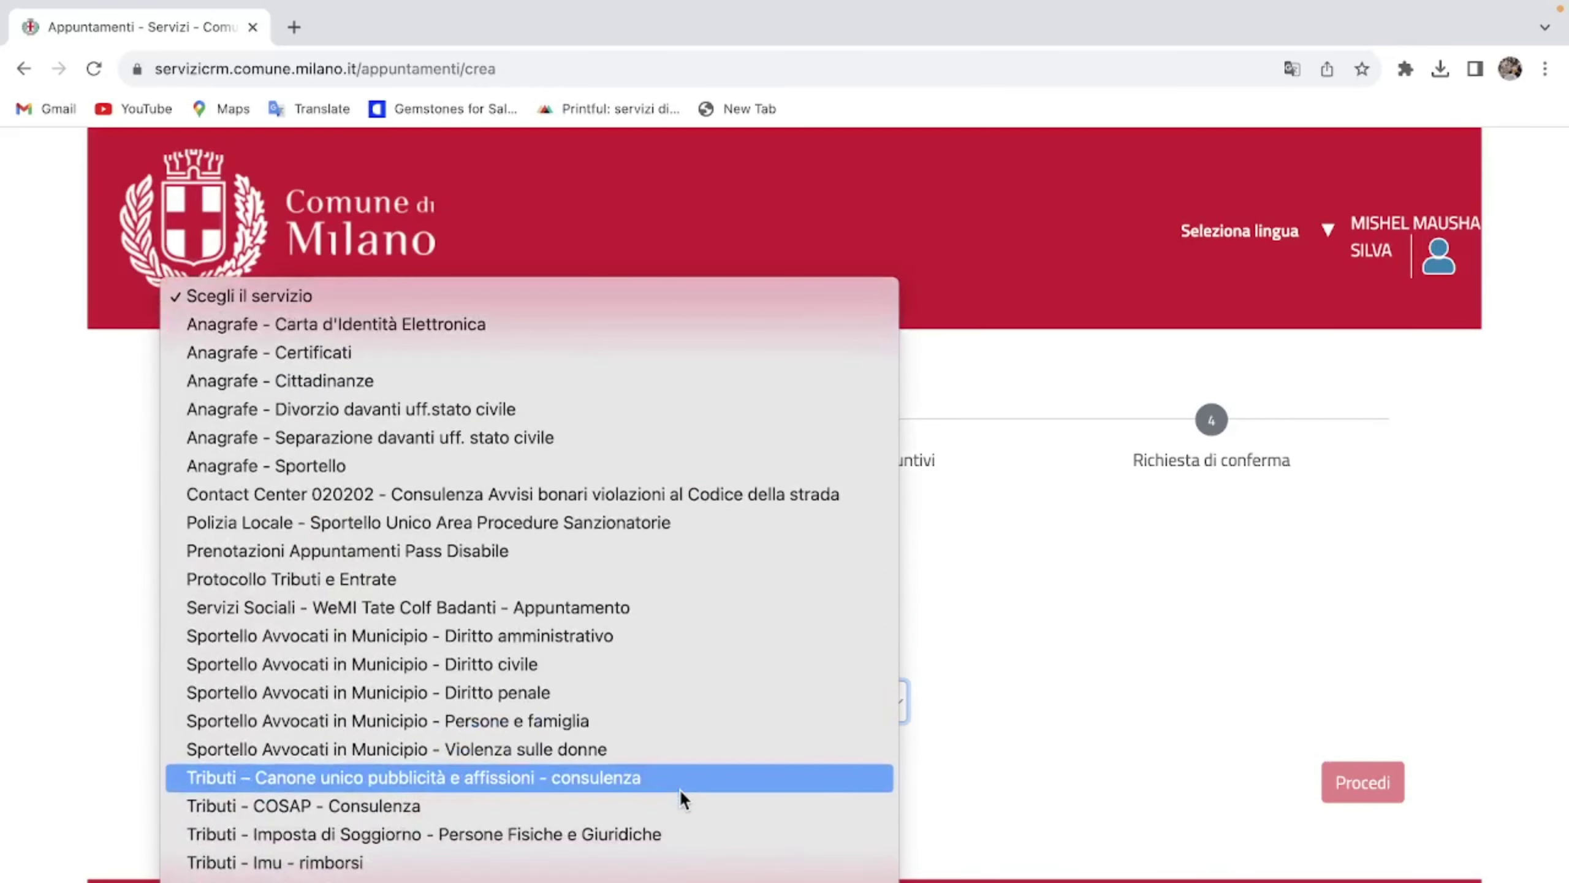
scroll(679, 789, "down", 2)
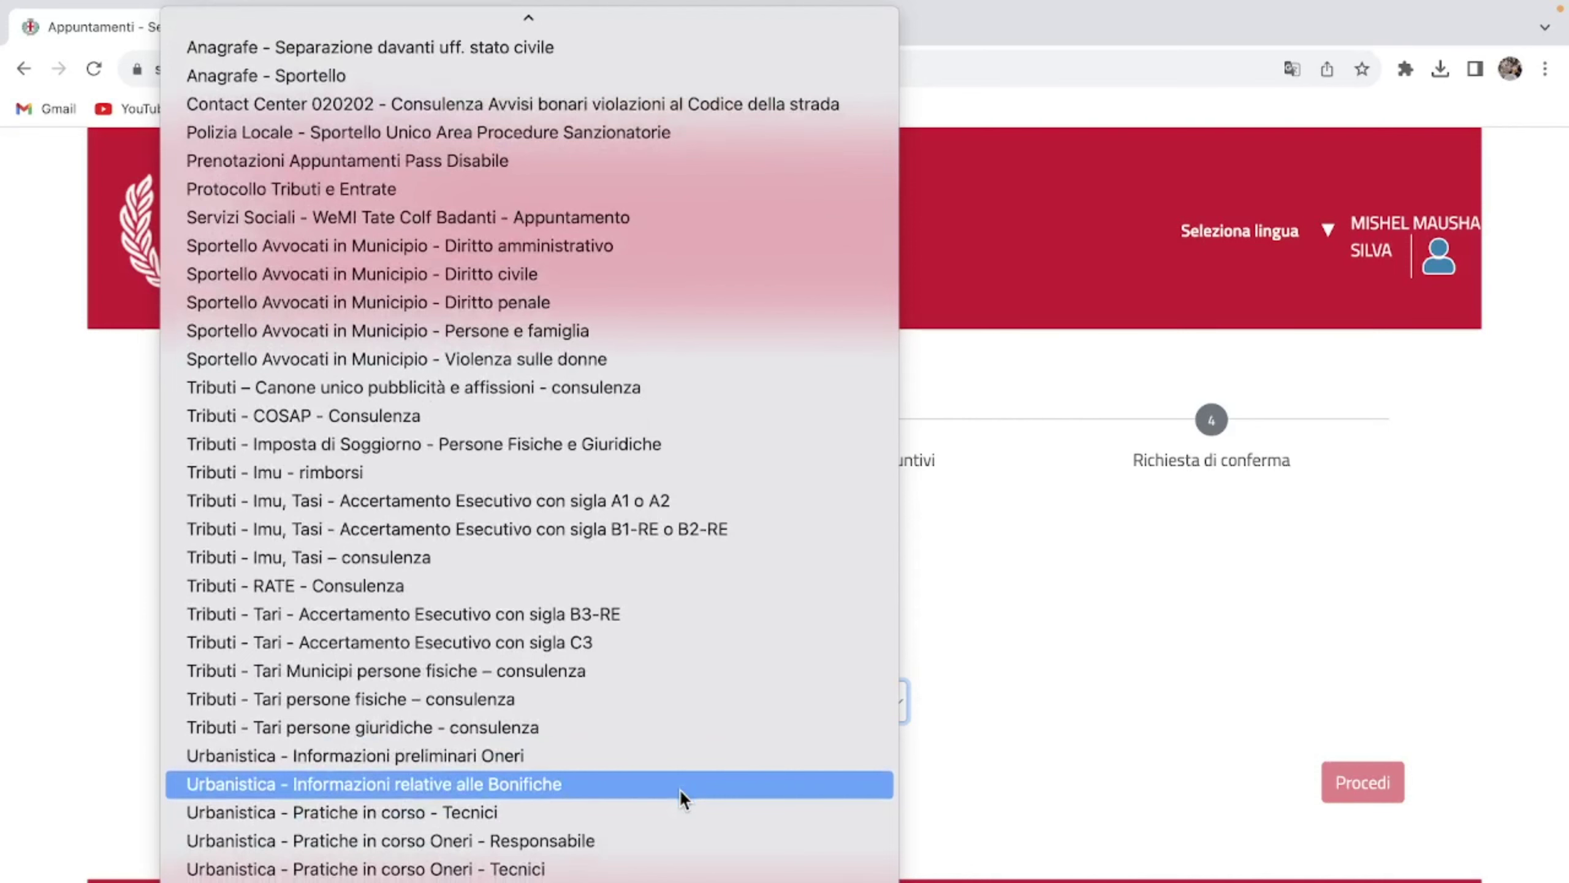
scroll(679, 789, "up", 3)
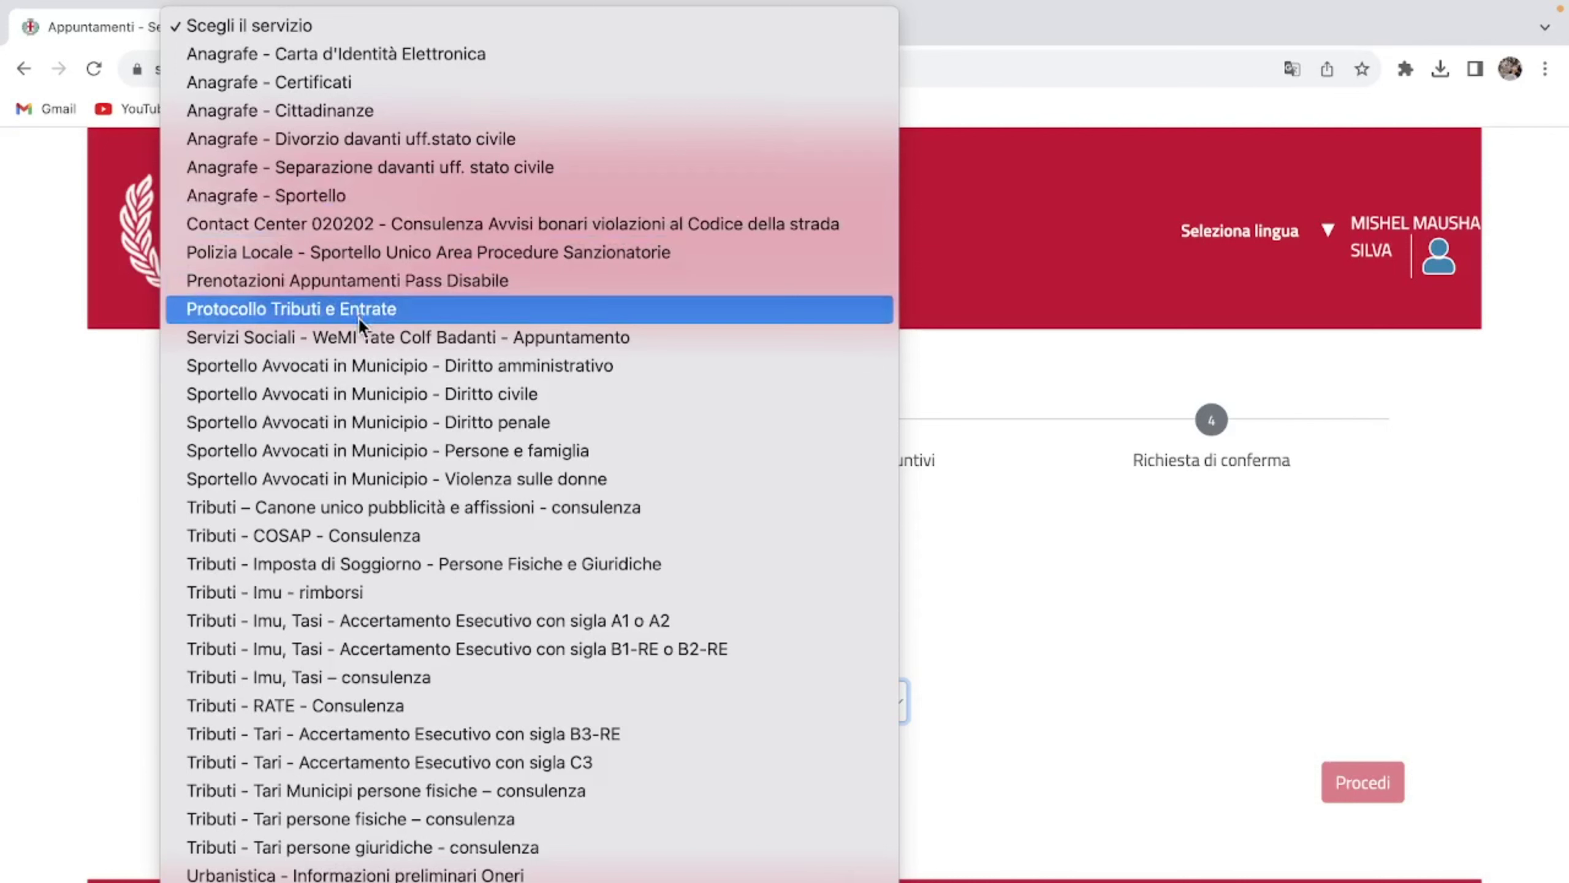
left_click(338, 58)
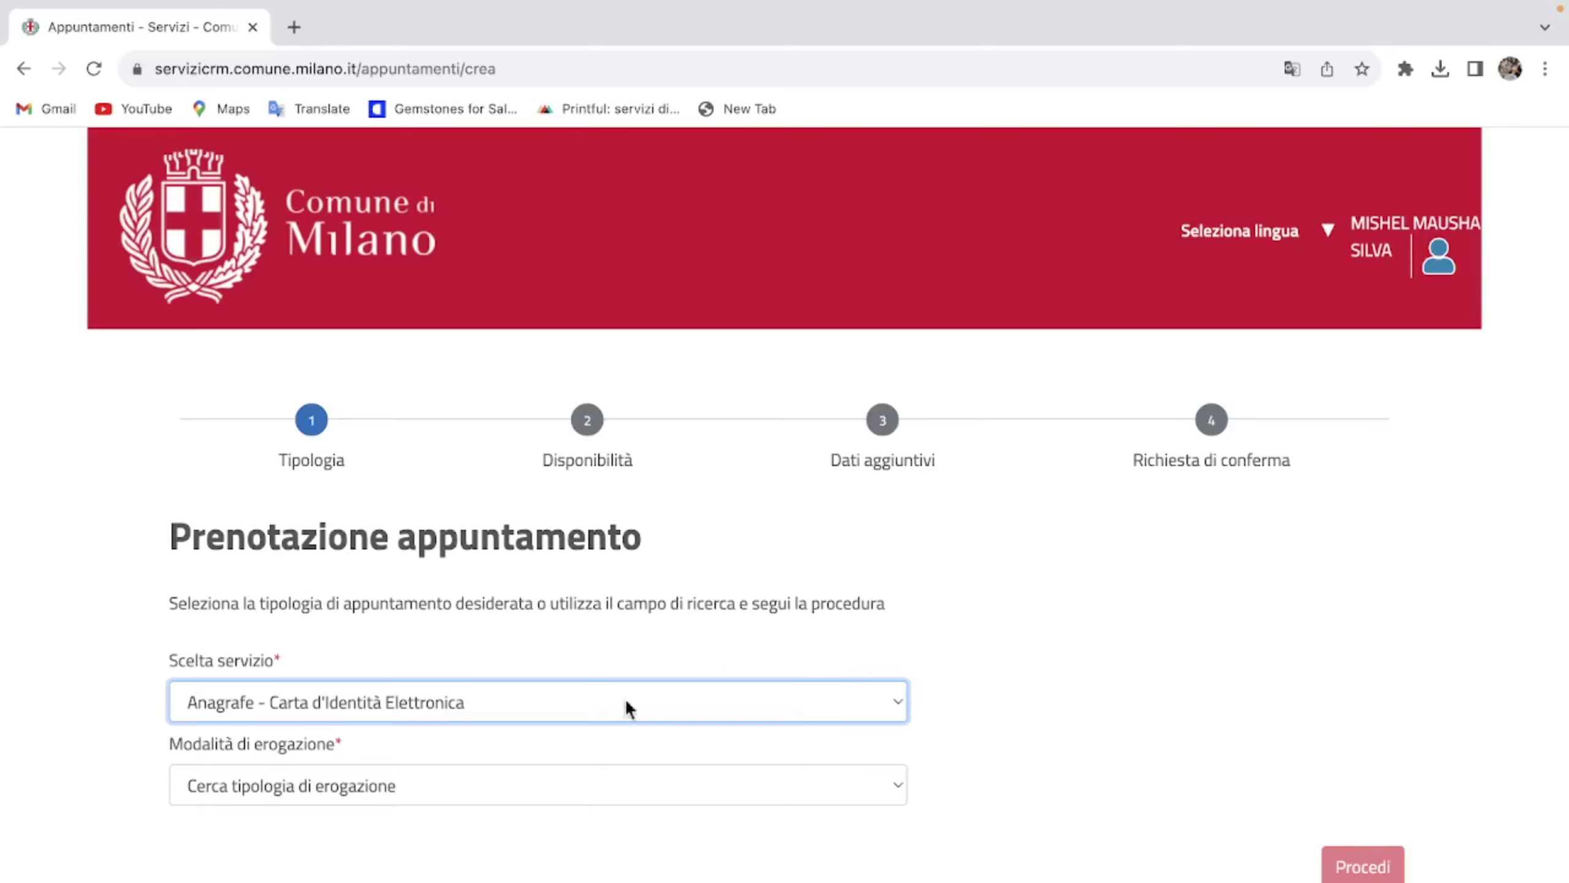
Step: Set Modalità di erogazione to Sportello and place the cursor in the Codice Fiscale field
left_click(559, 784)
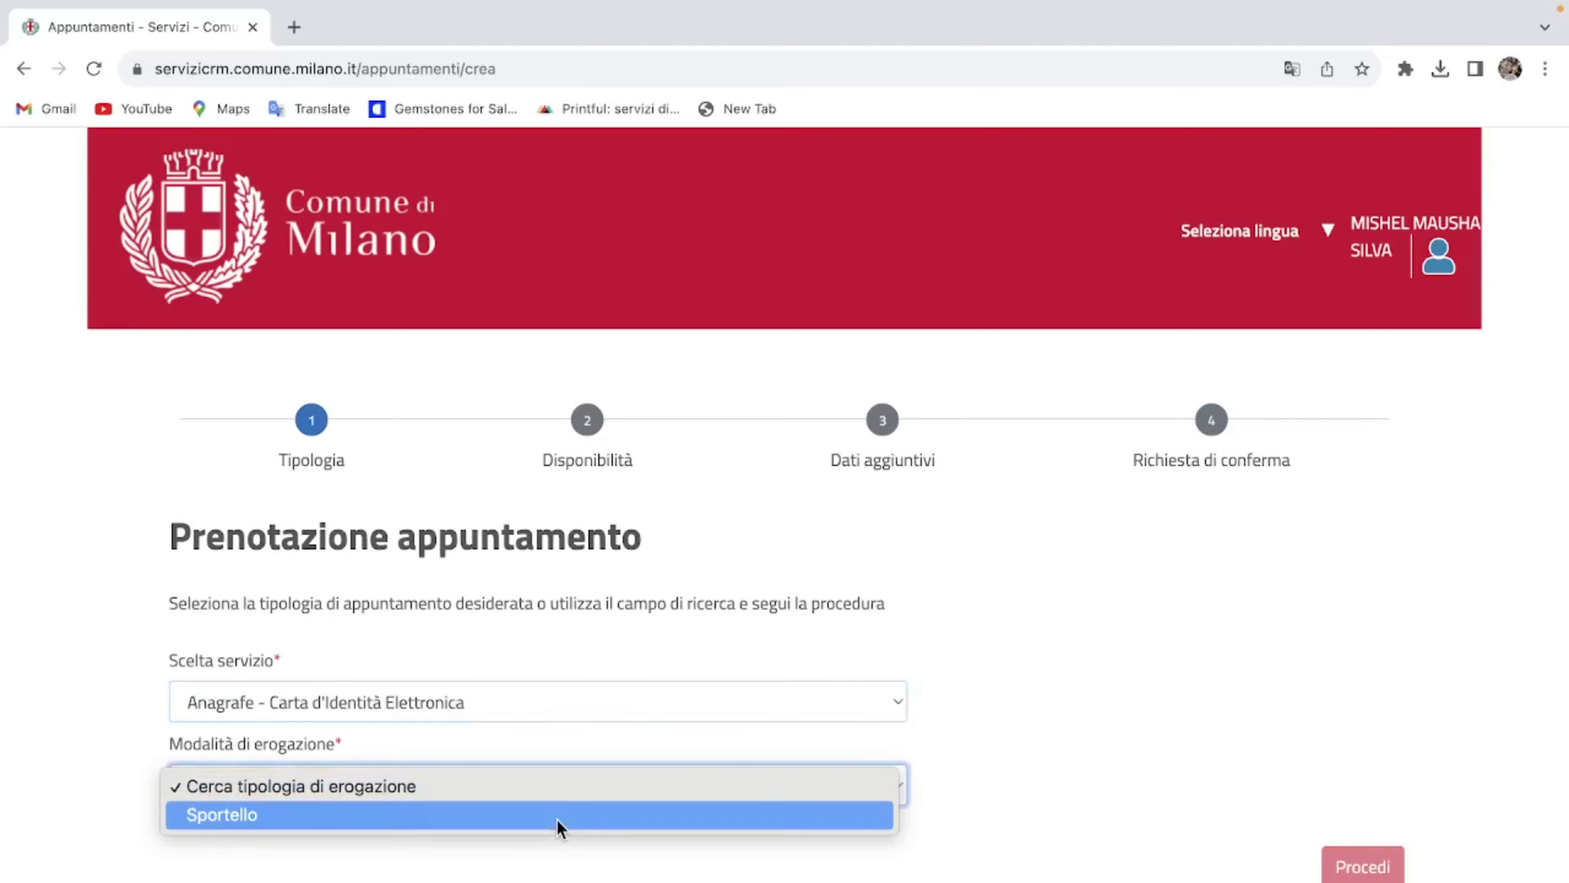
left_click(557, 816)
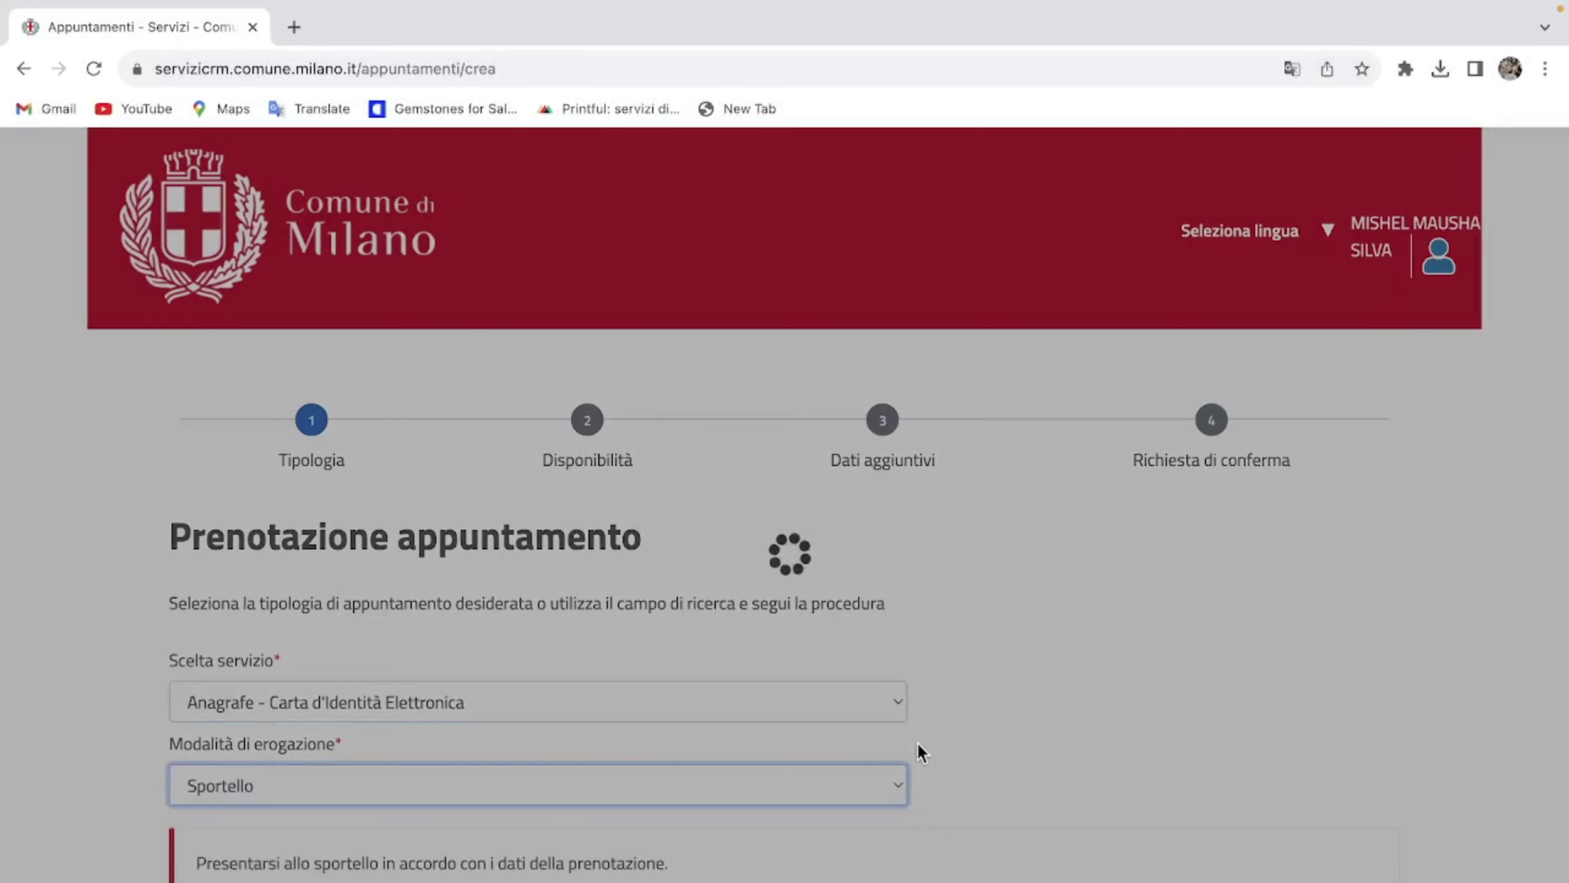
scroll(918, 748, "down", 7)
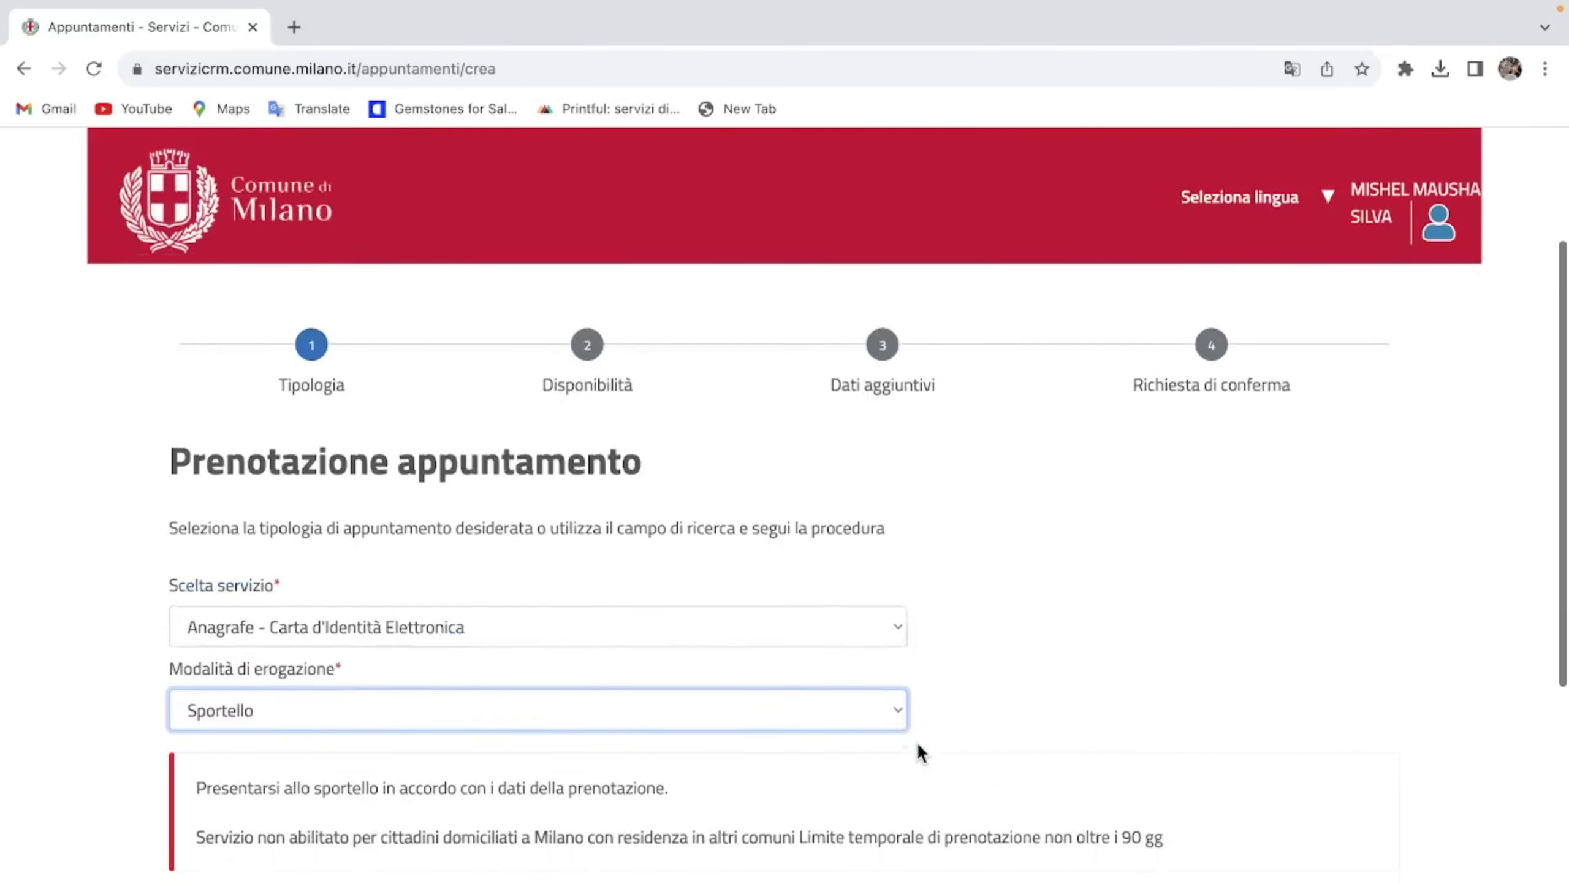
left_click(453, 686)
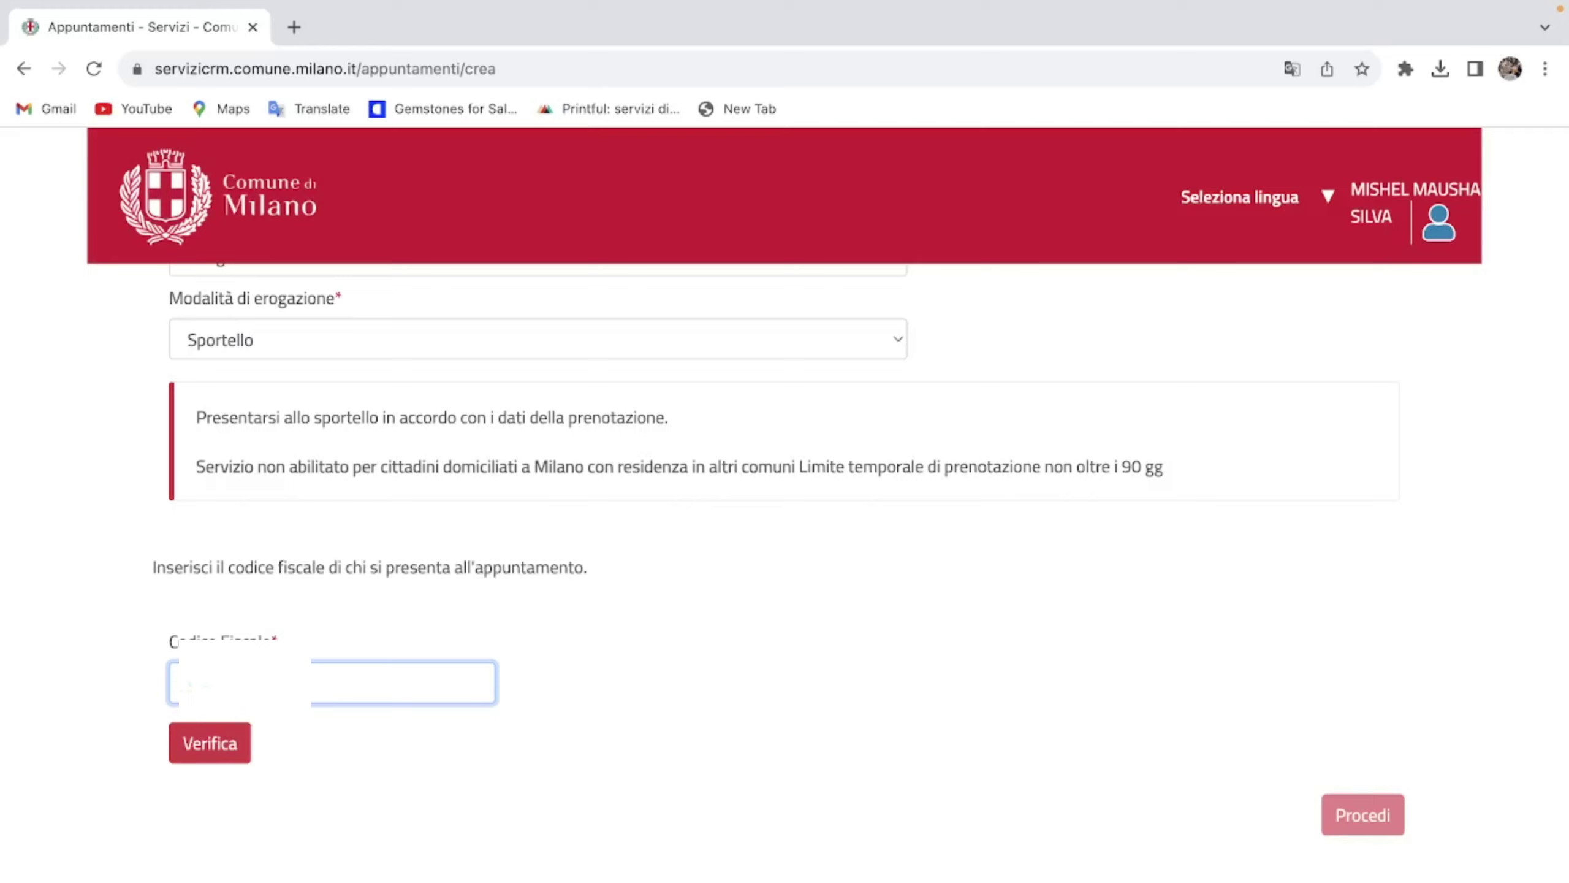
Step: Enter the attendee's fiscal code, verify it, and proceed to the Disponibilità step
left_click(247, 755)
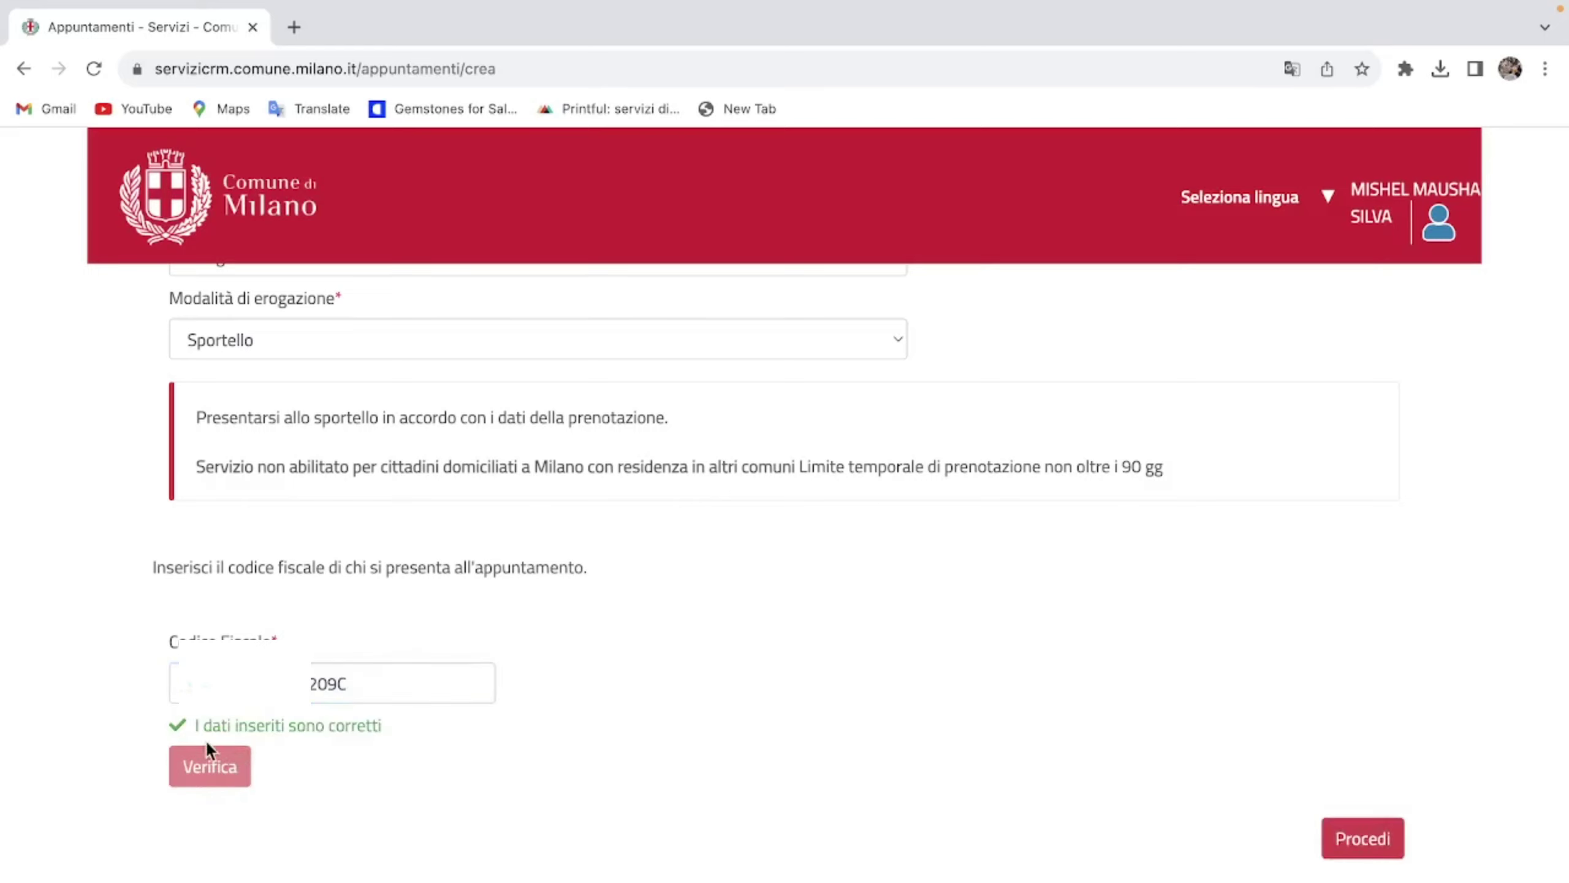
left_click(1364, 845)
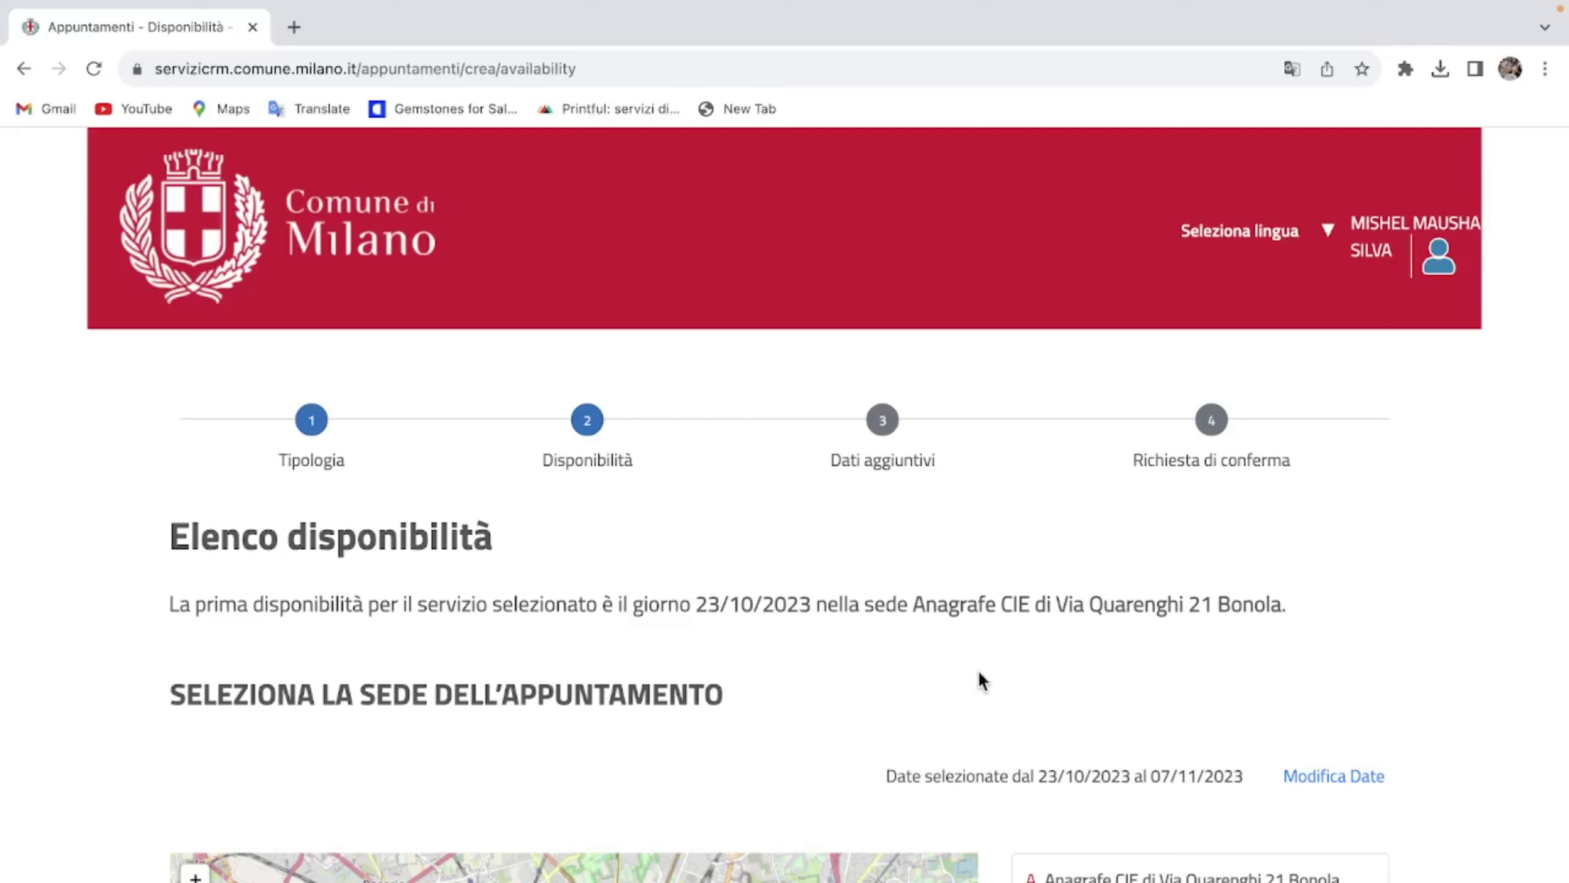
scroll(1030, 718, "down", 3)
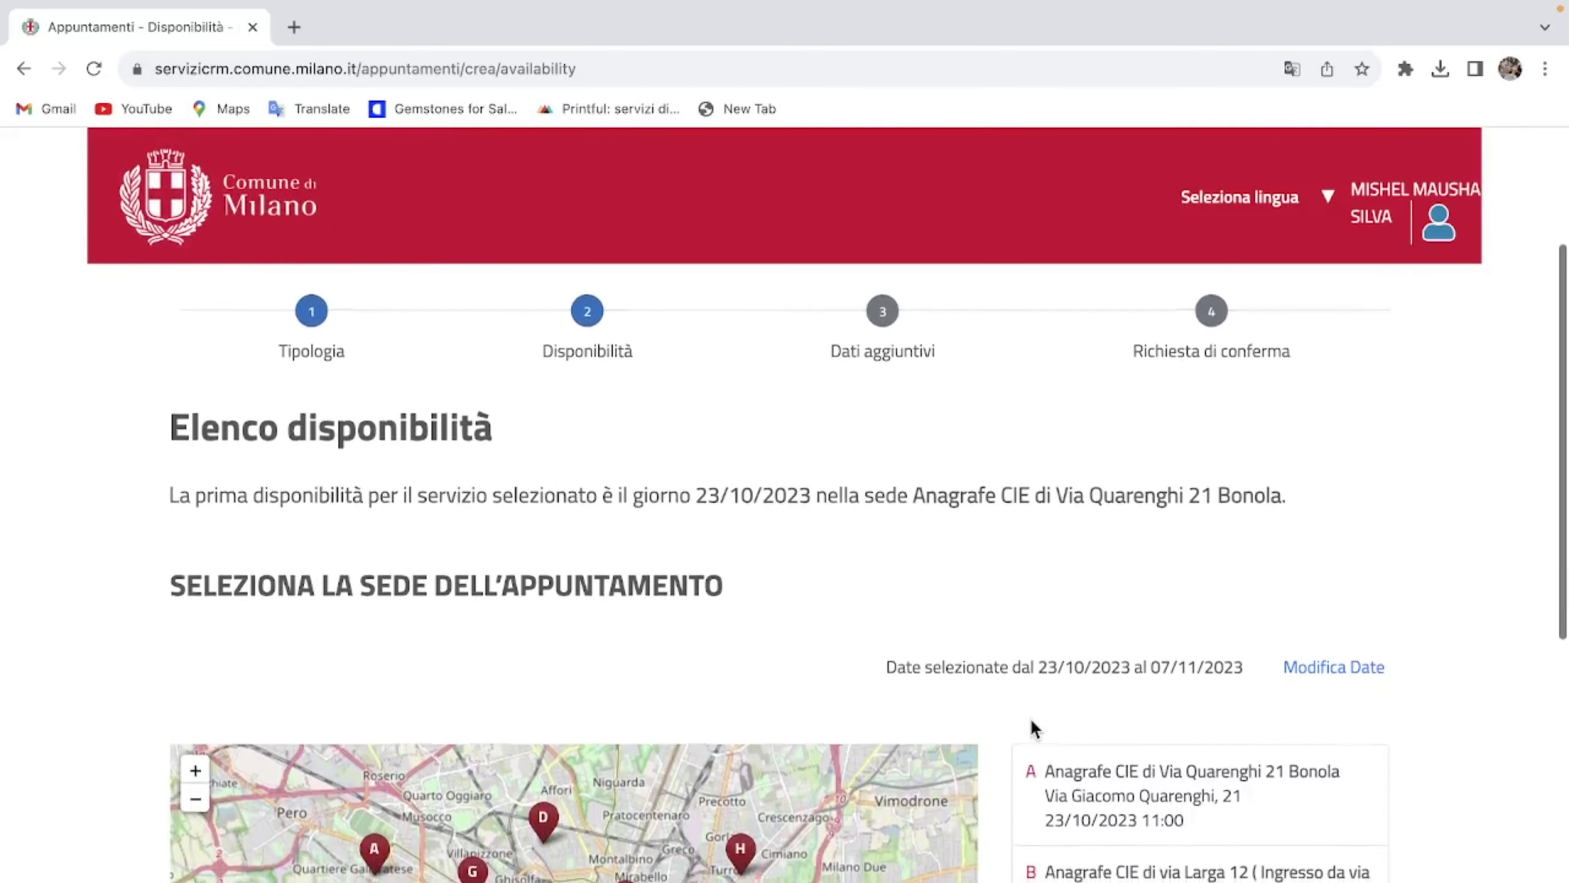
scroll(1030, 727, "down", 3)
scroll(1031, 730, "up", 2)
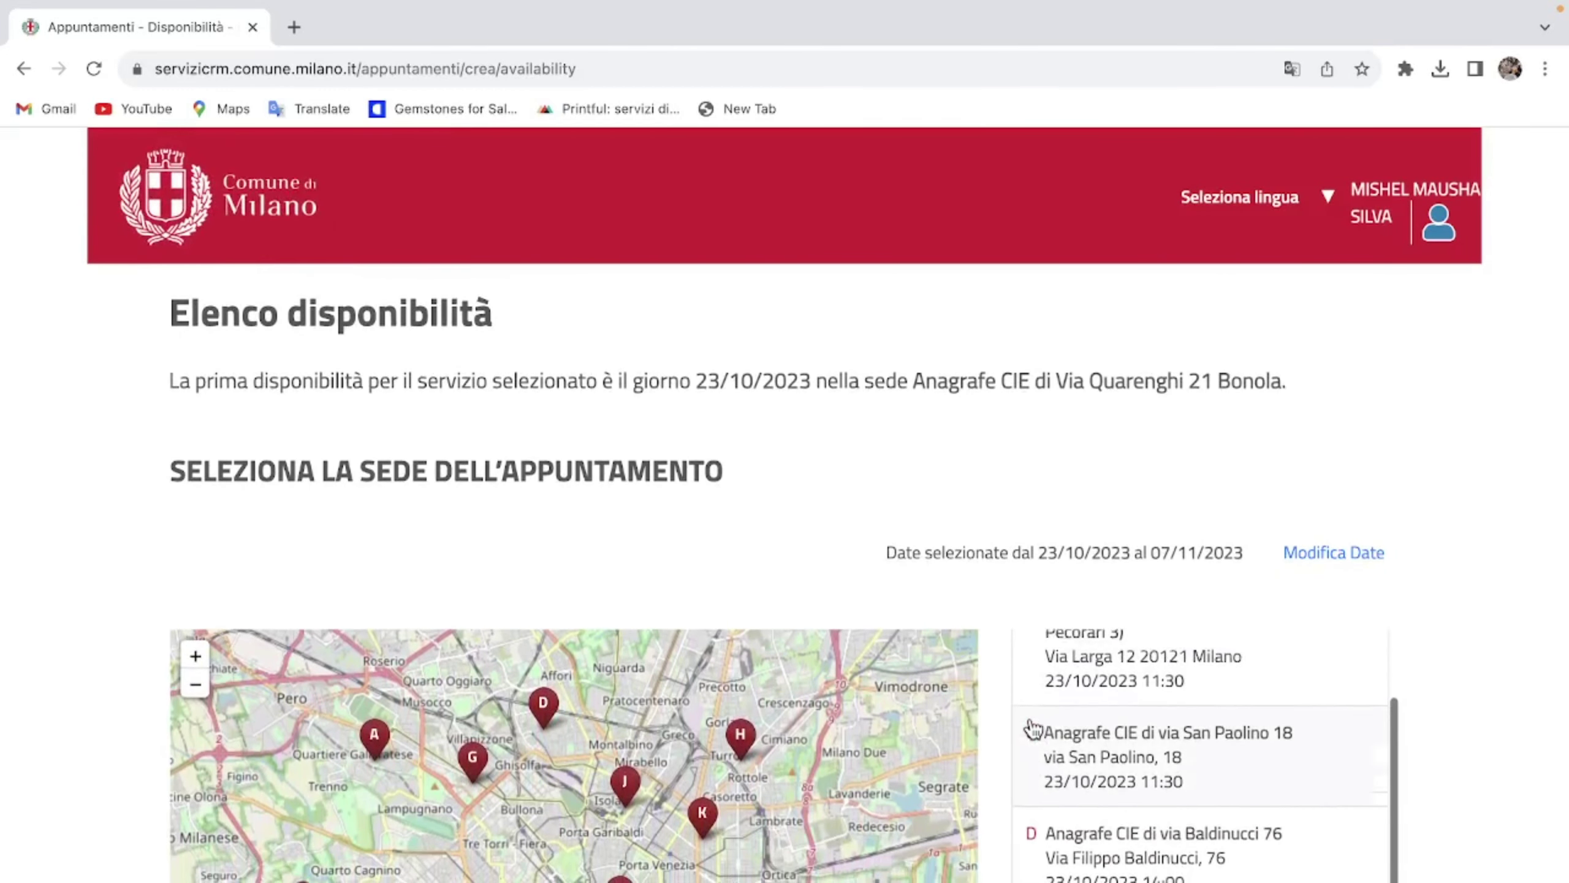
scroll(1031, 729, "up", 2)
scroll(834, 581, "down", 5)
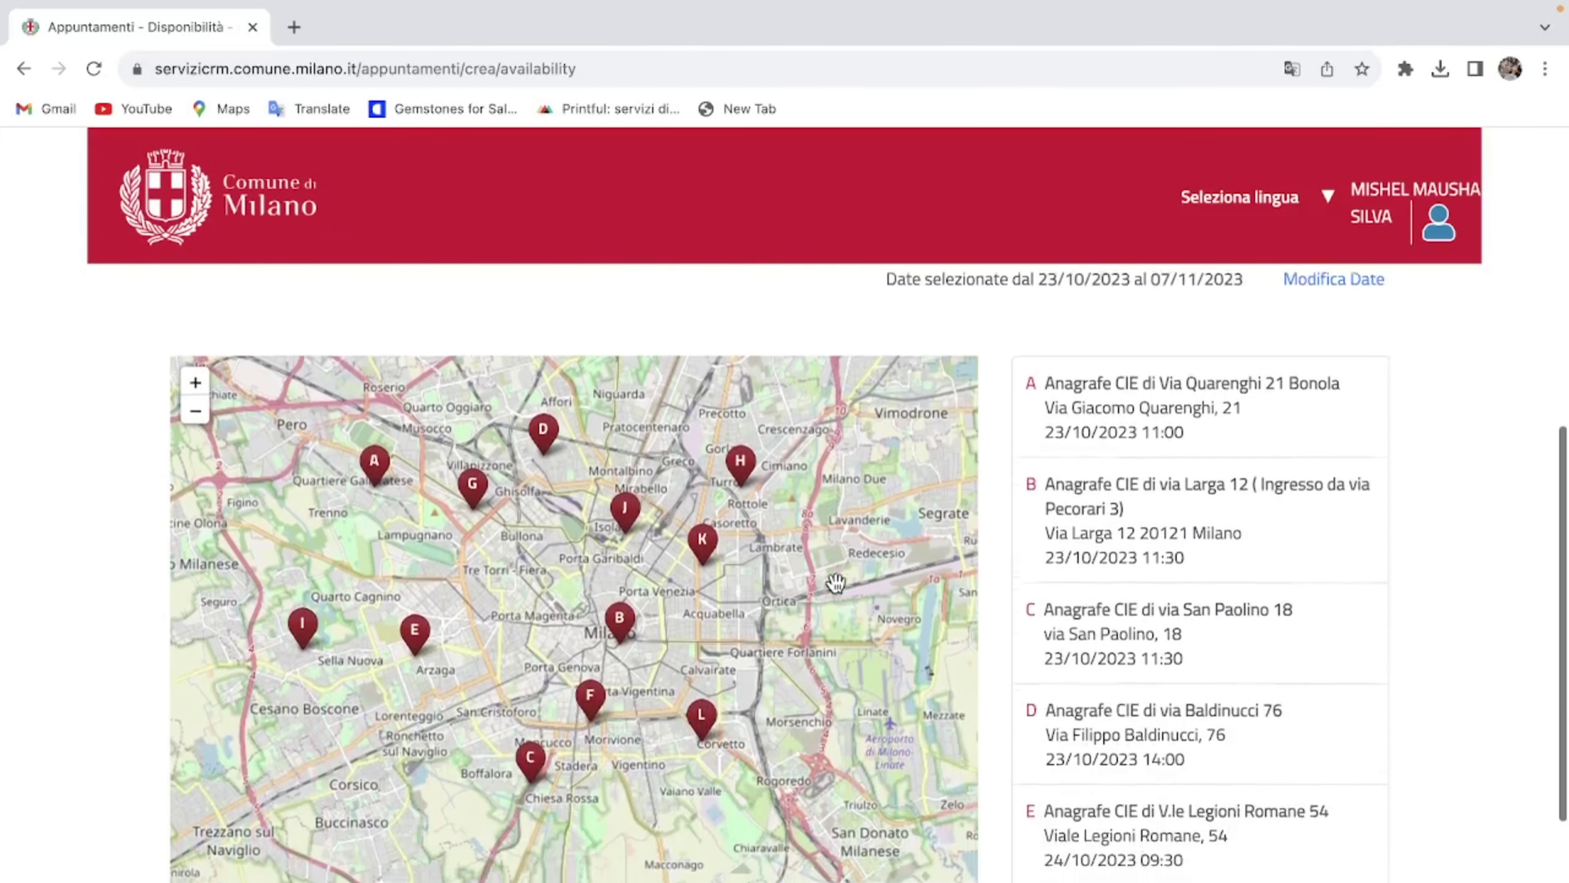
scroll(834, 582, "up", 2)
scroll(835, 581, "down", 2)
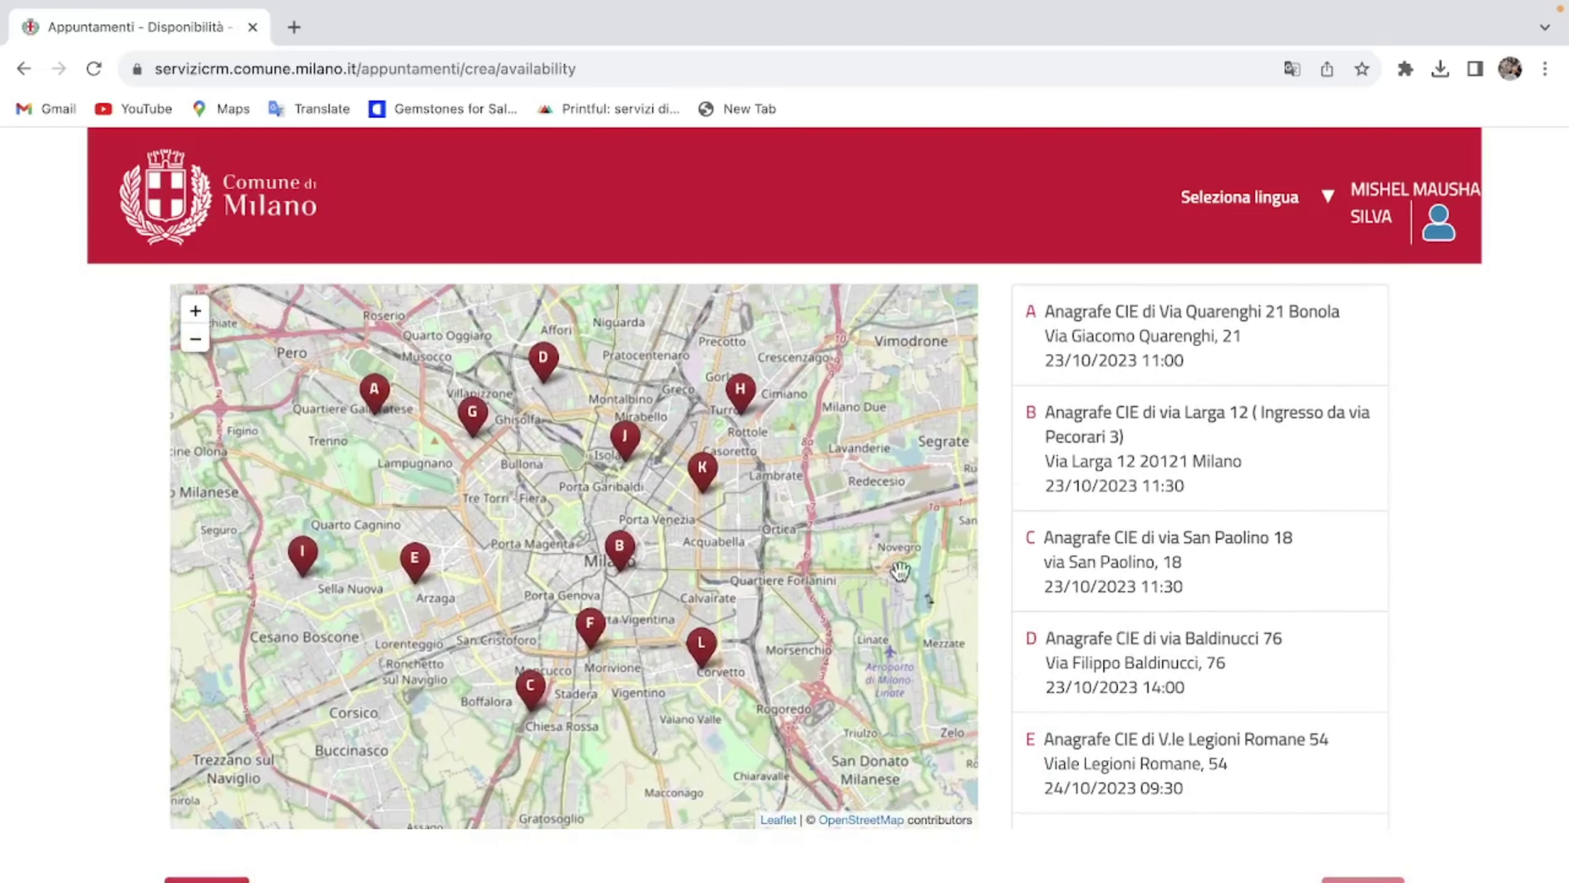
scroll(1292, 581, "up", 2)
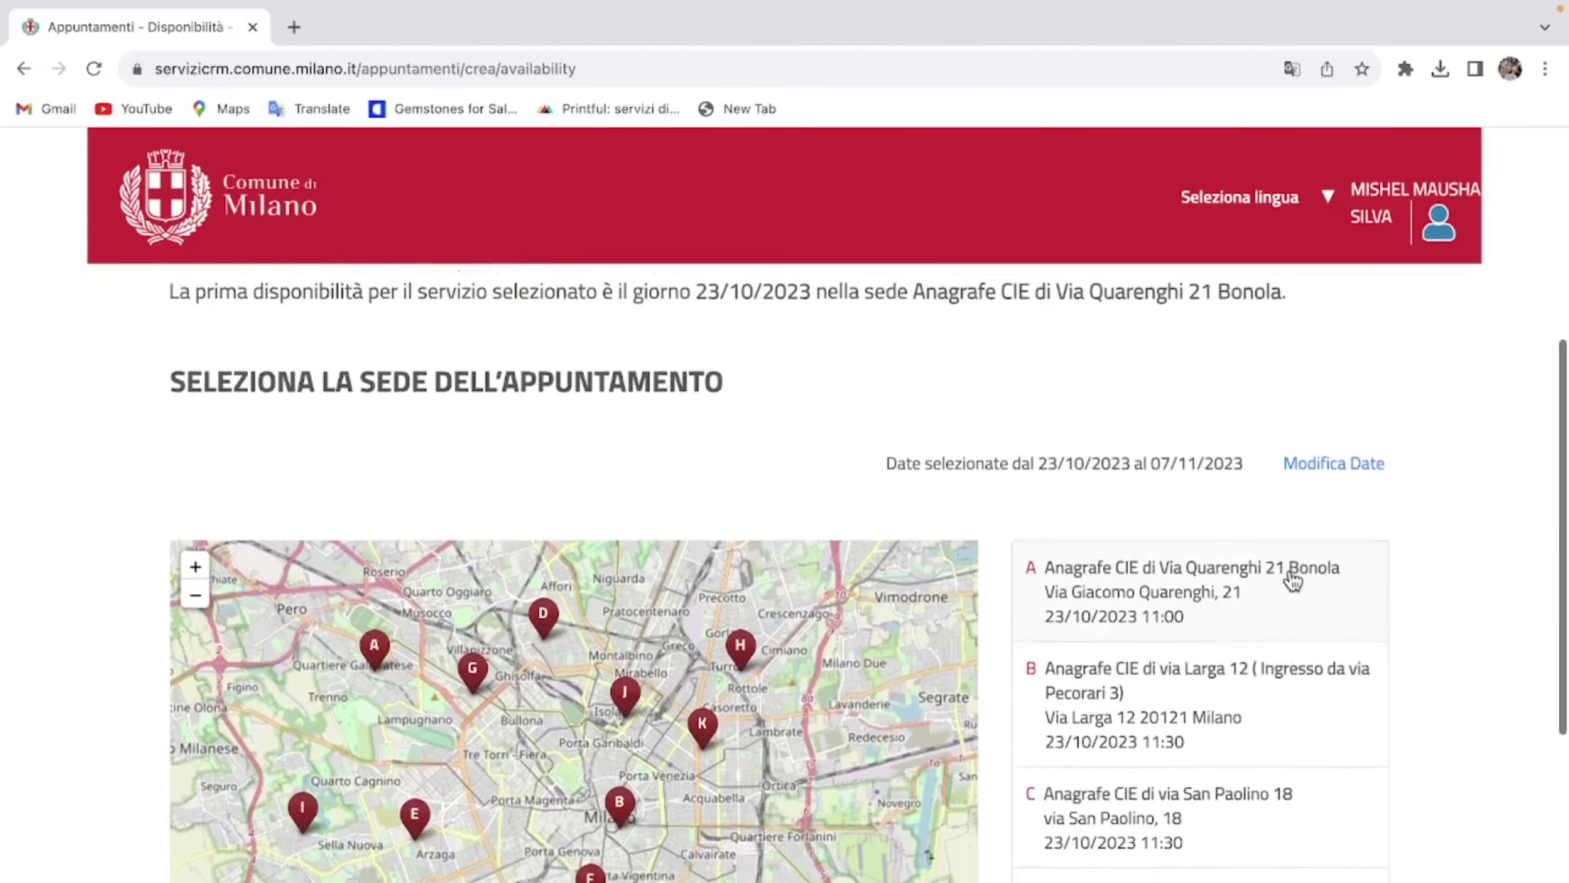
scroll(1292, 581, "down", 3)
scroll(1292, 581, "down", 1)
scroll(1292, 581, "down", 1)
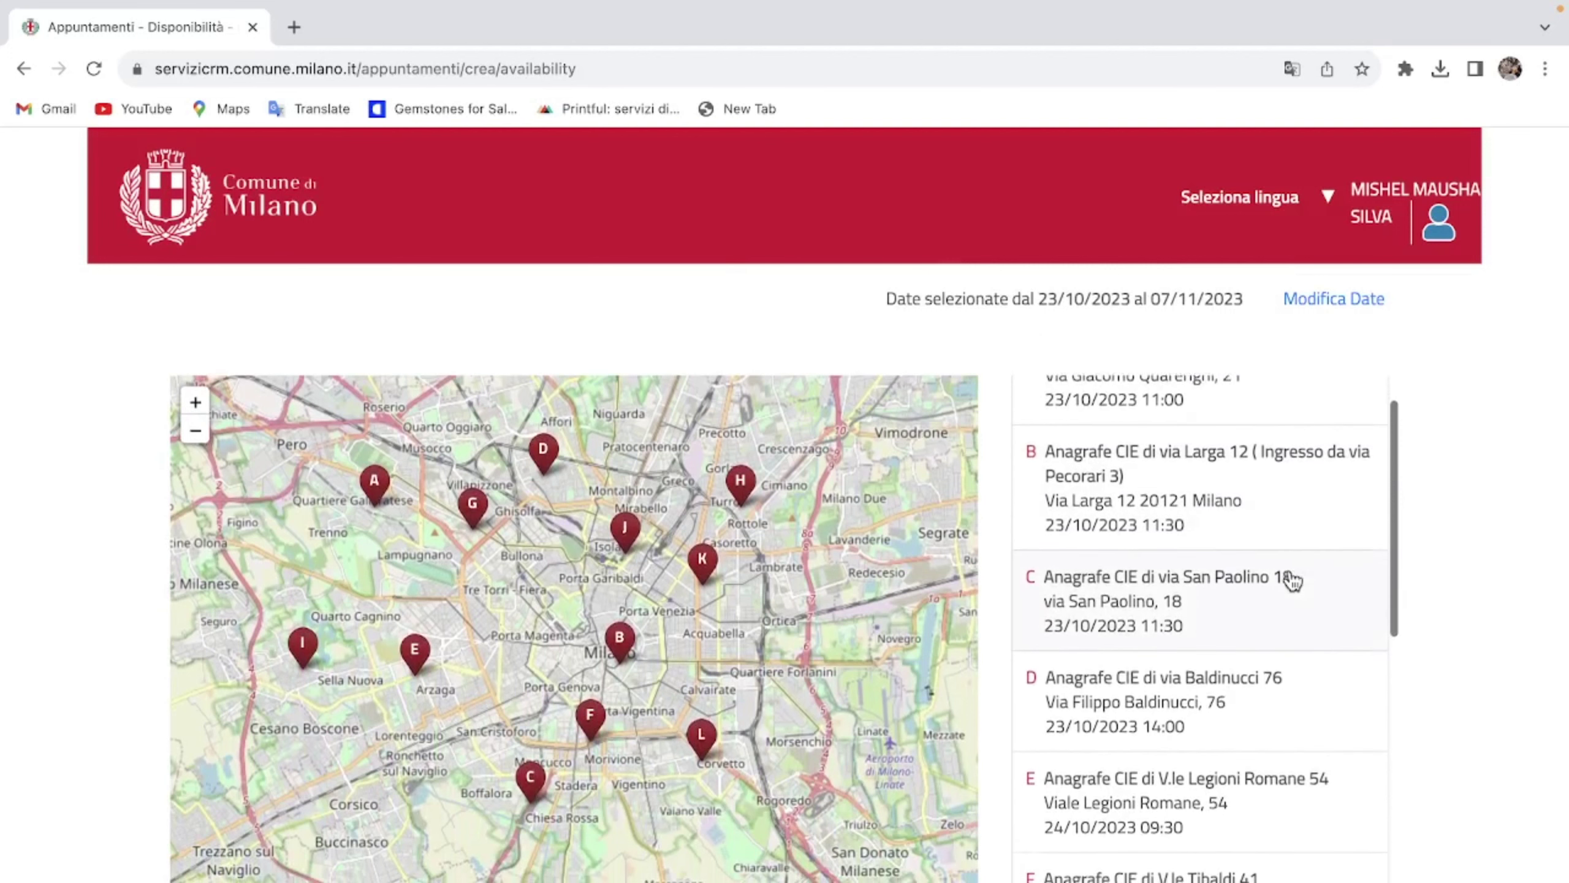
scroll(1292, 581, "down", 3)
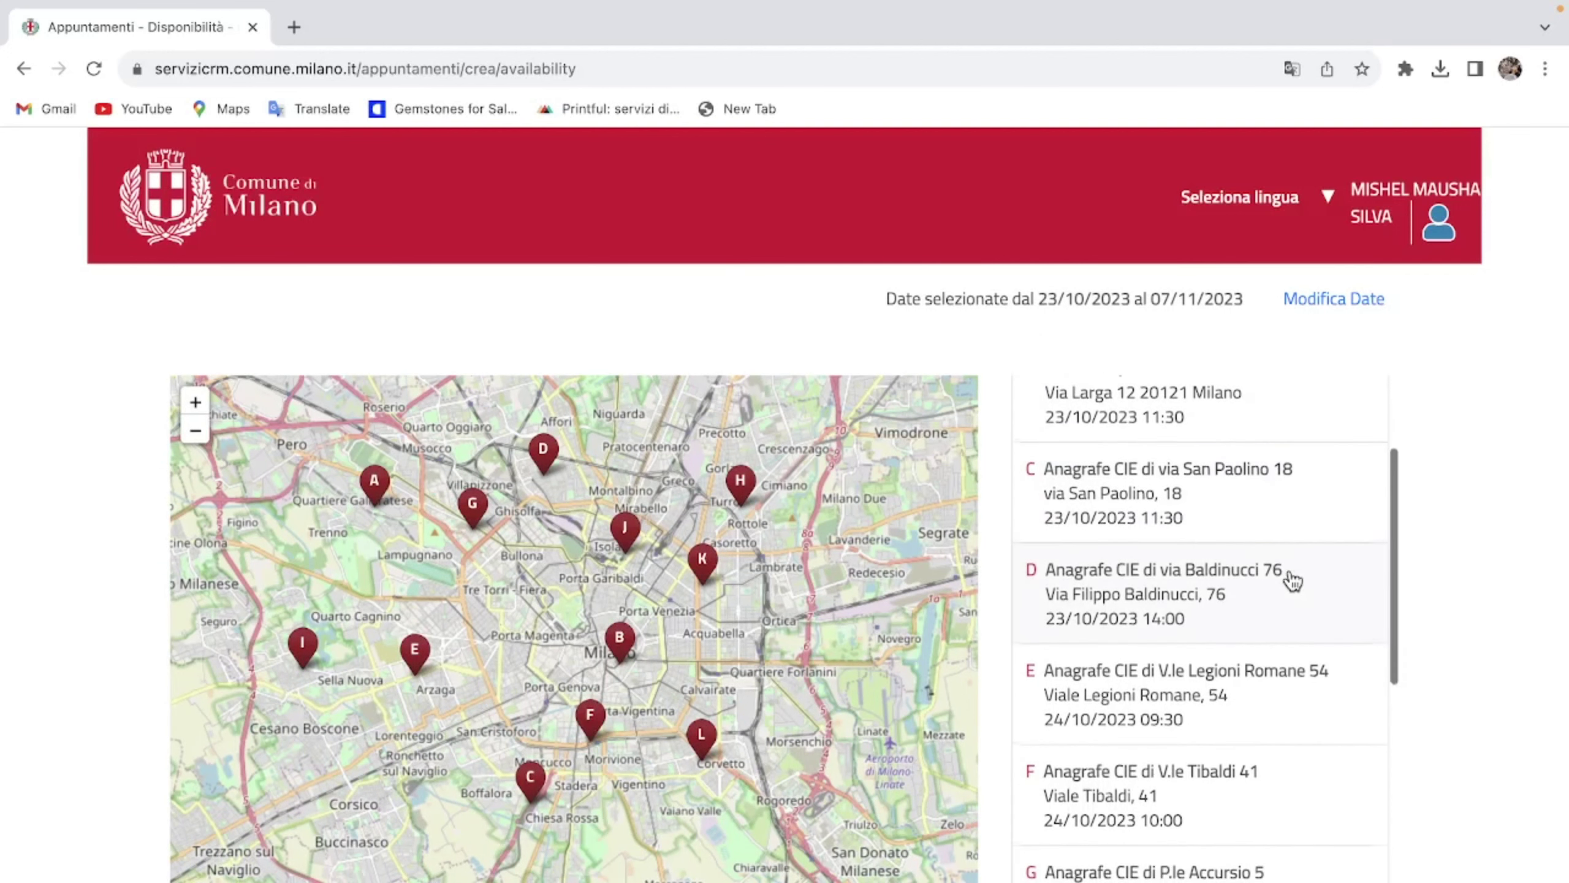
scroll(1292, 582, "down", 3)
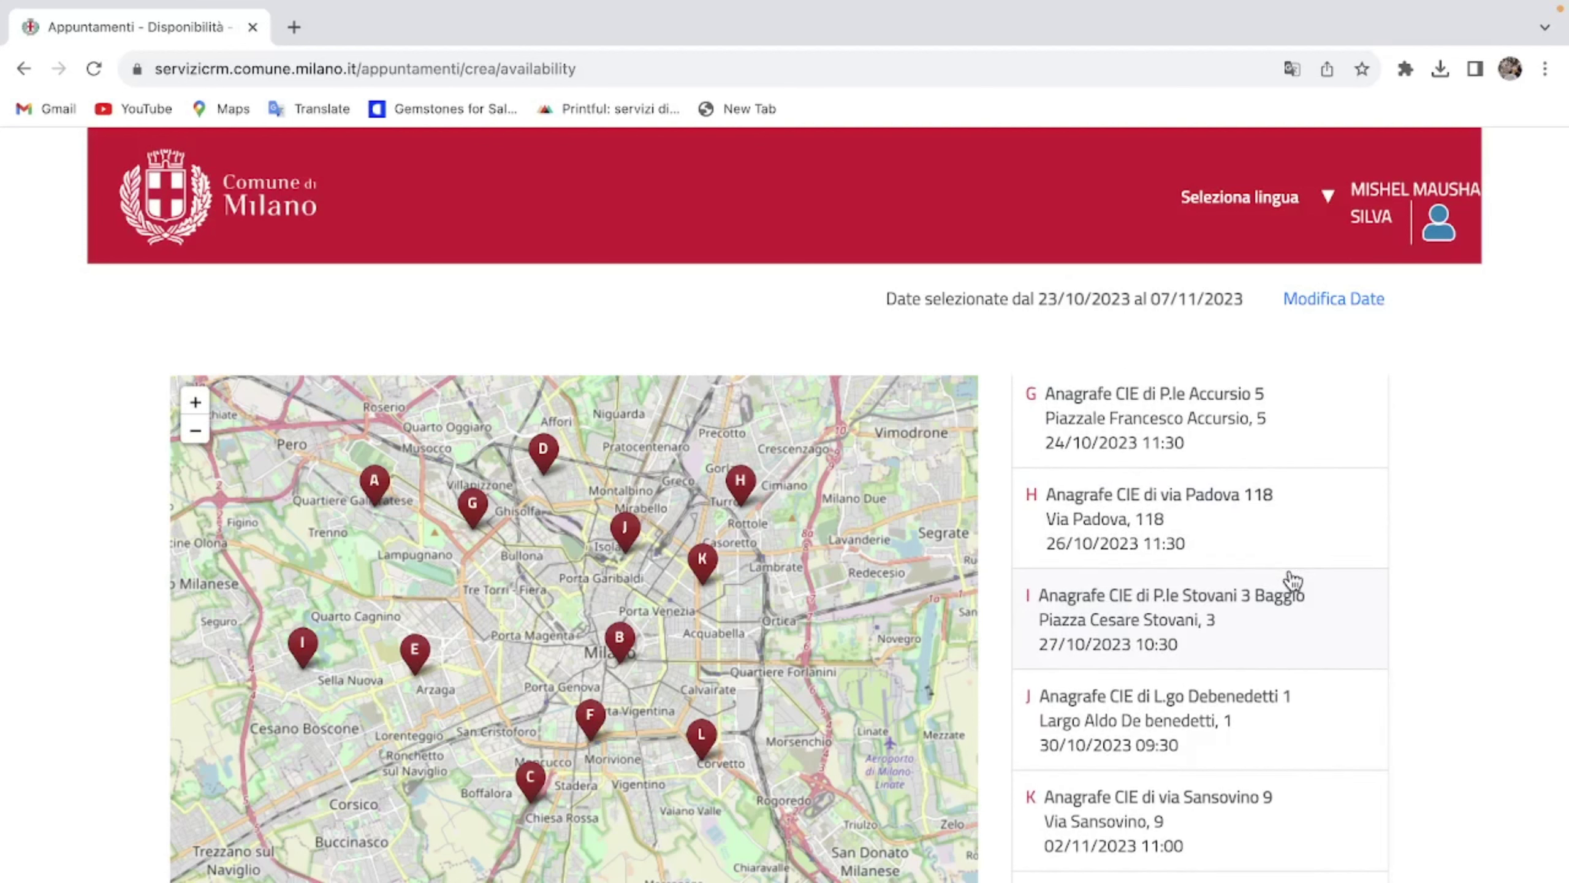
scroll(1292, 581, "up", 7)
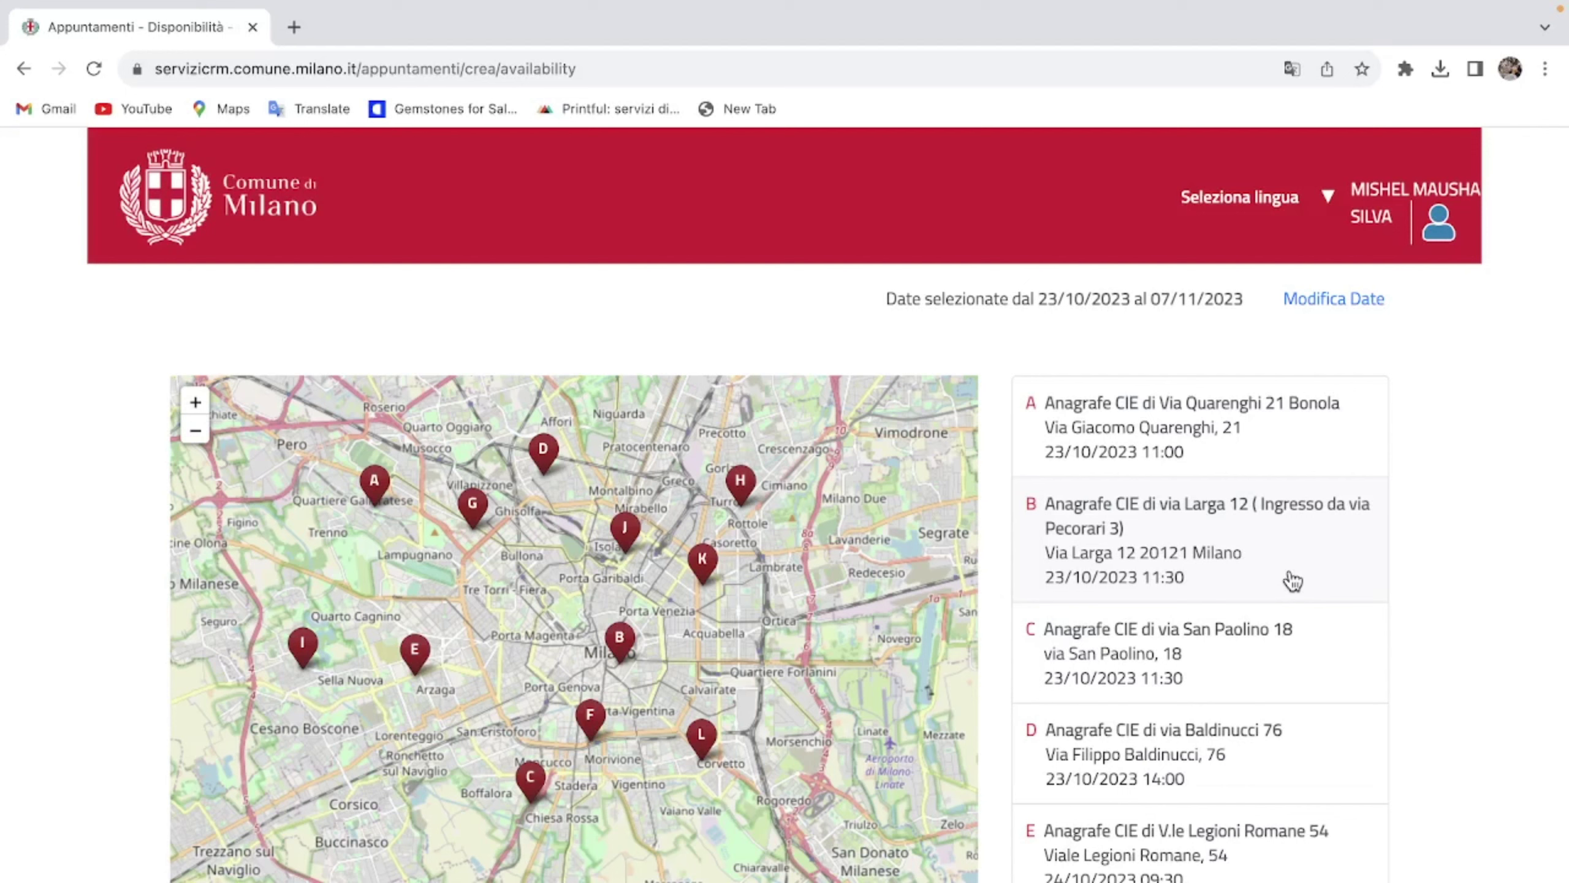
scroll(1292, 581, "down", 4)
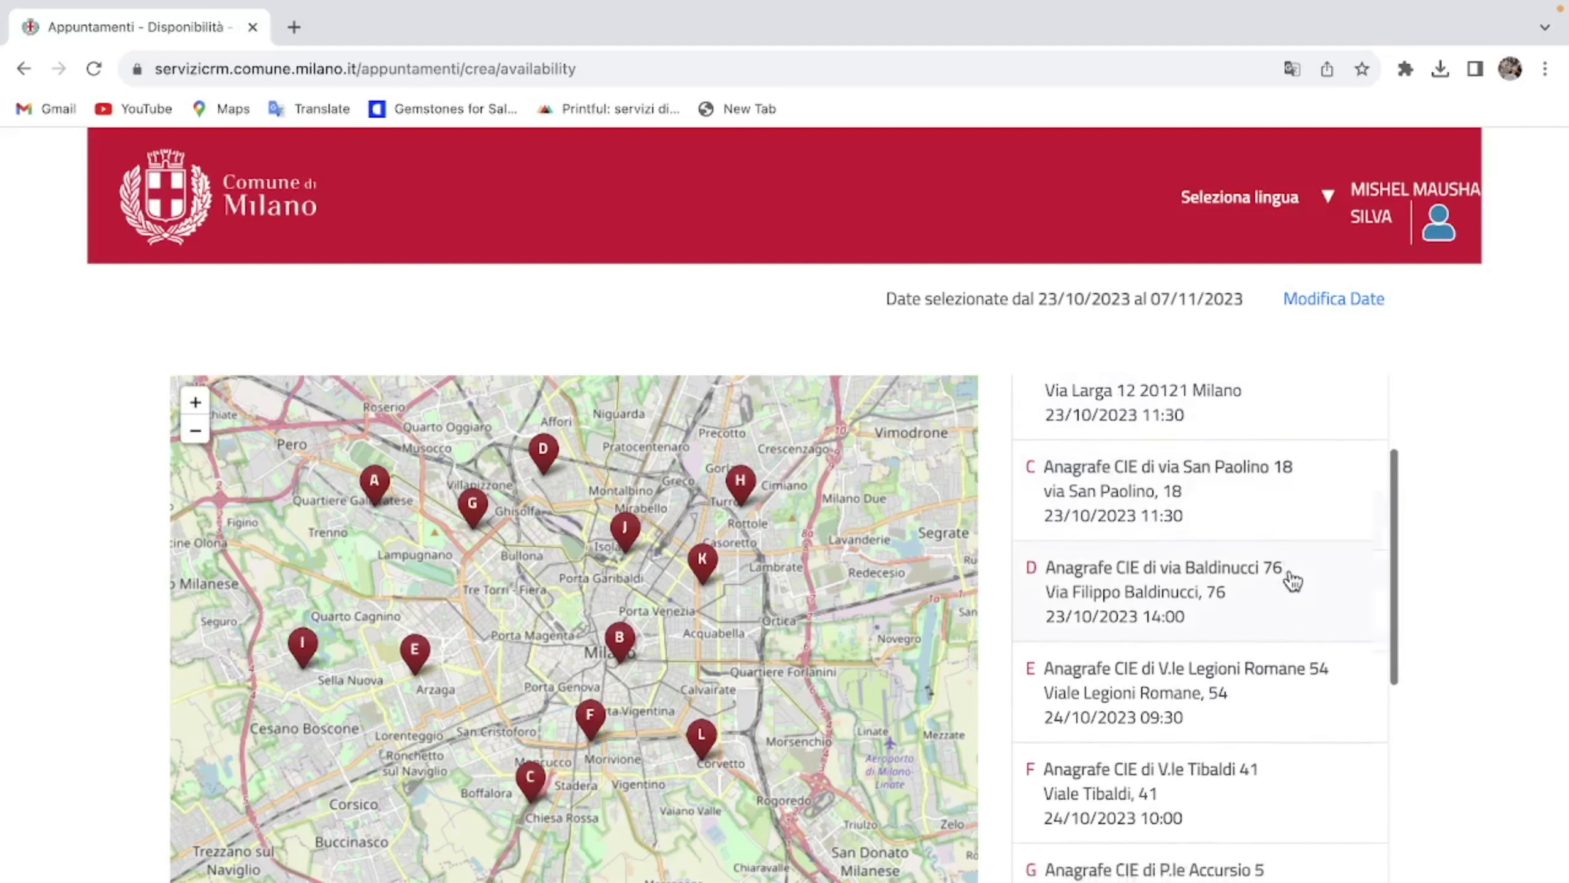
scroll(1292, 581, "down", 5)
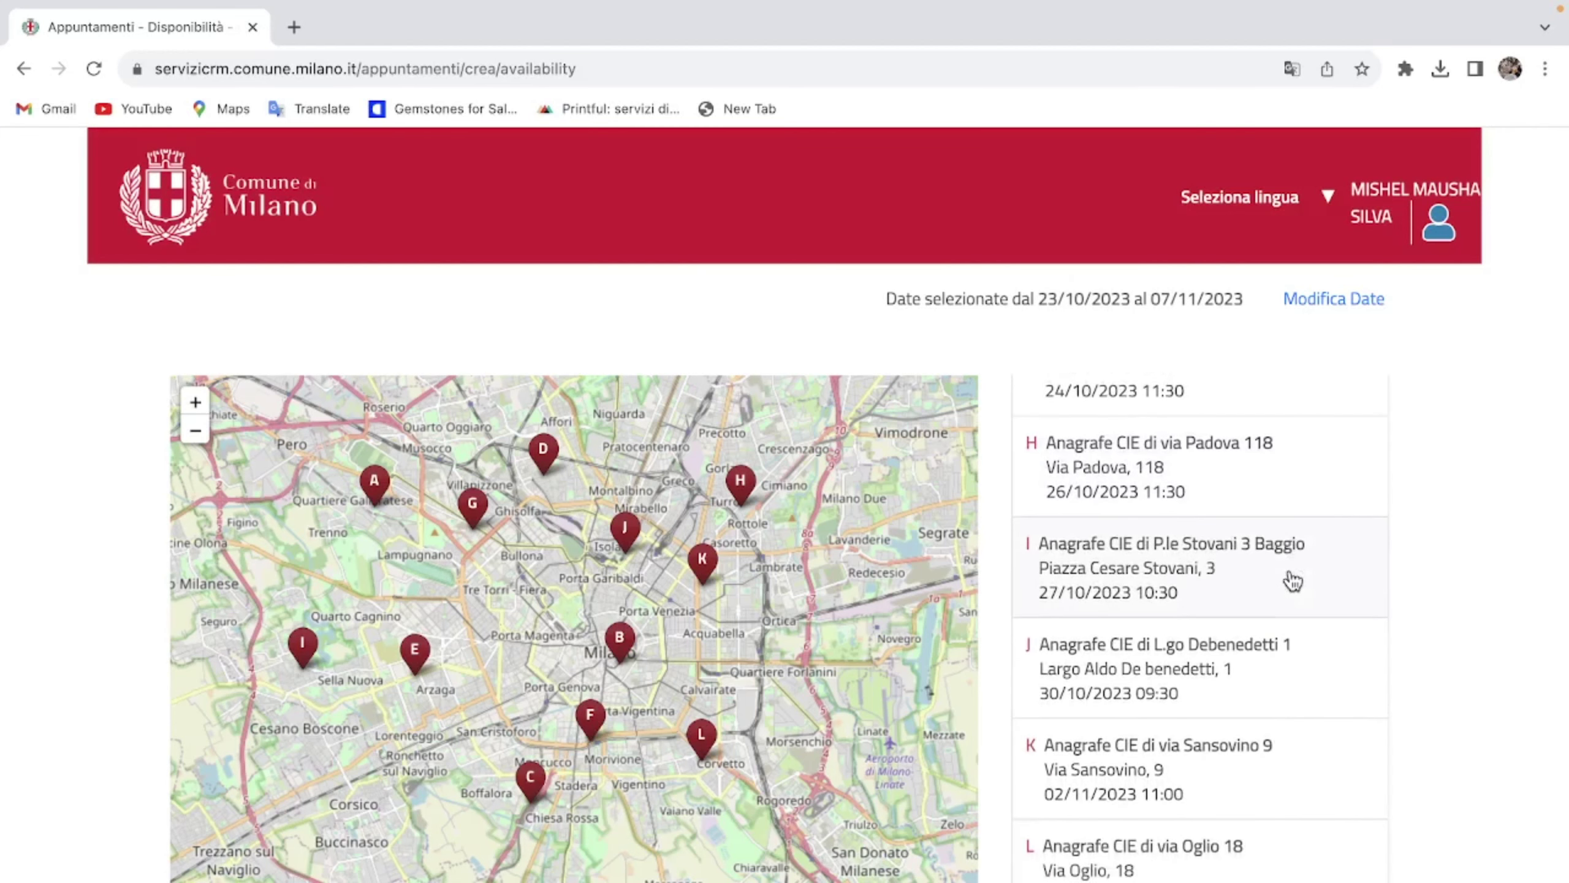
scroll(1292, 581, "up", 8)
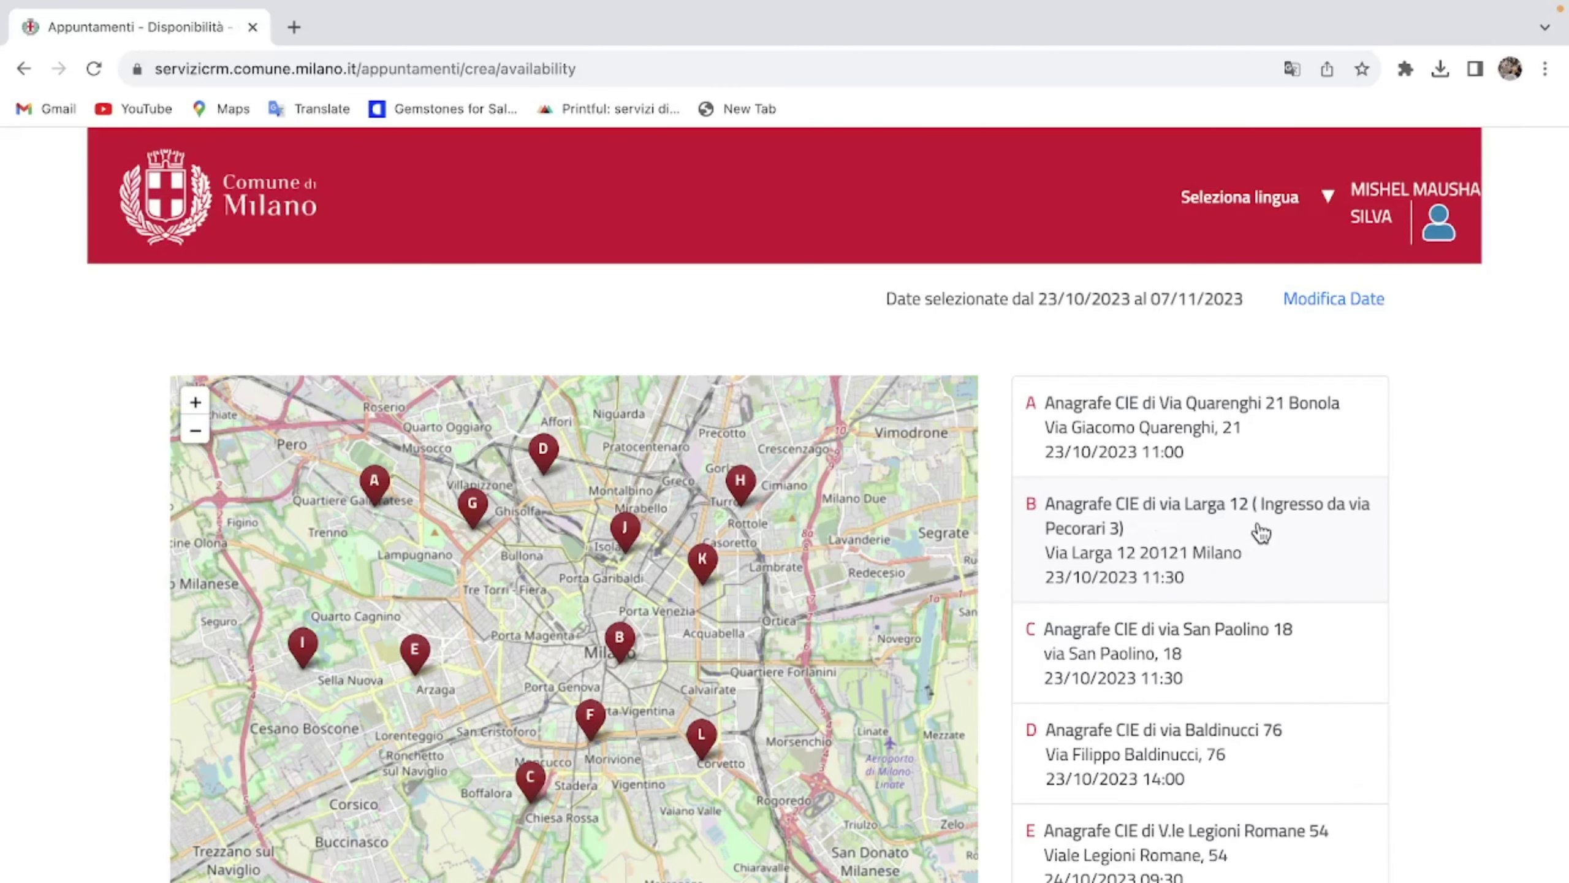
Step: Pick the Via Larga 12 office, the 02 Novembre date and the 18:00 slot
left_click(1260, 531)
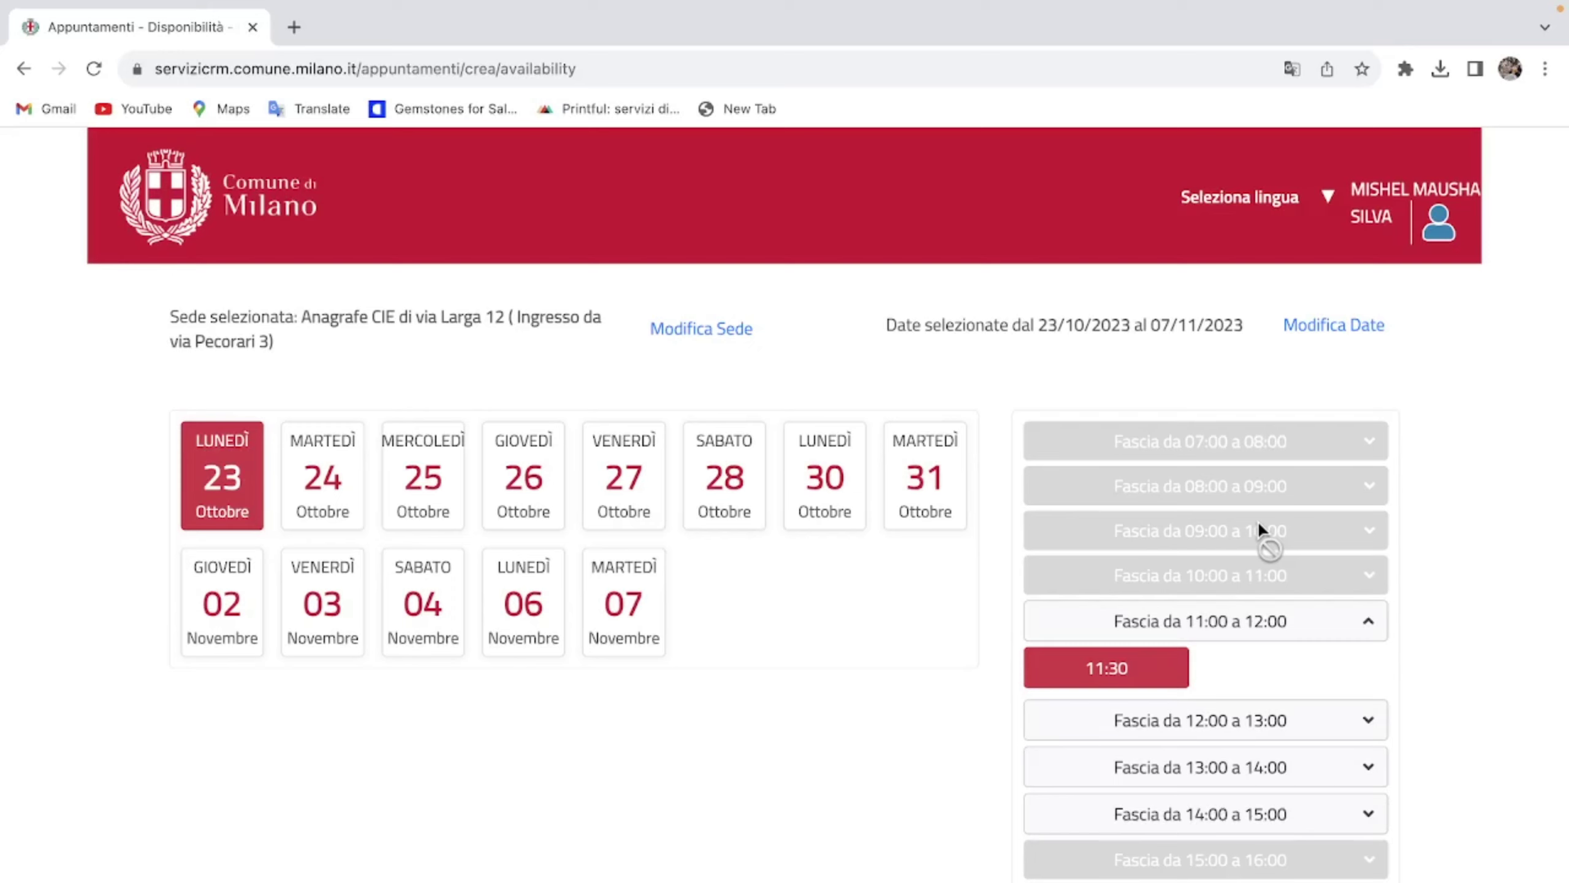
scroll(710, 678, "down", 1)
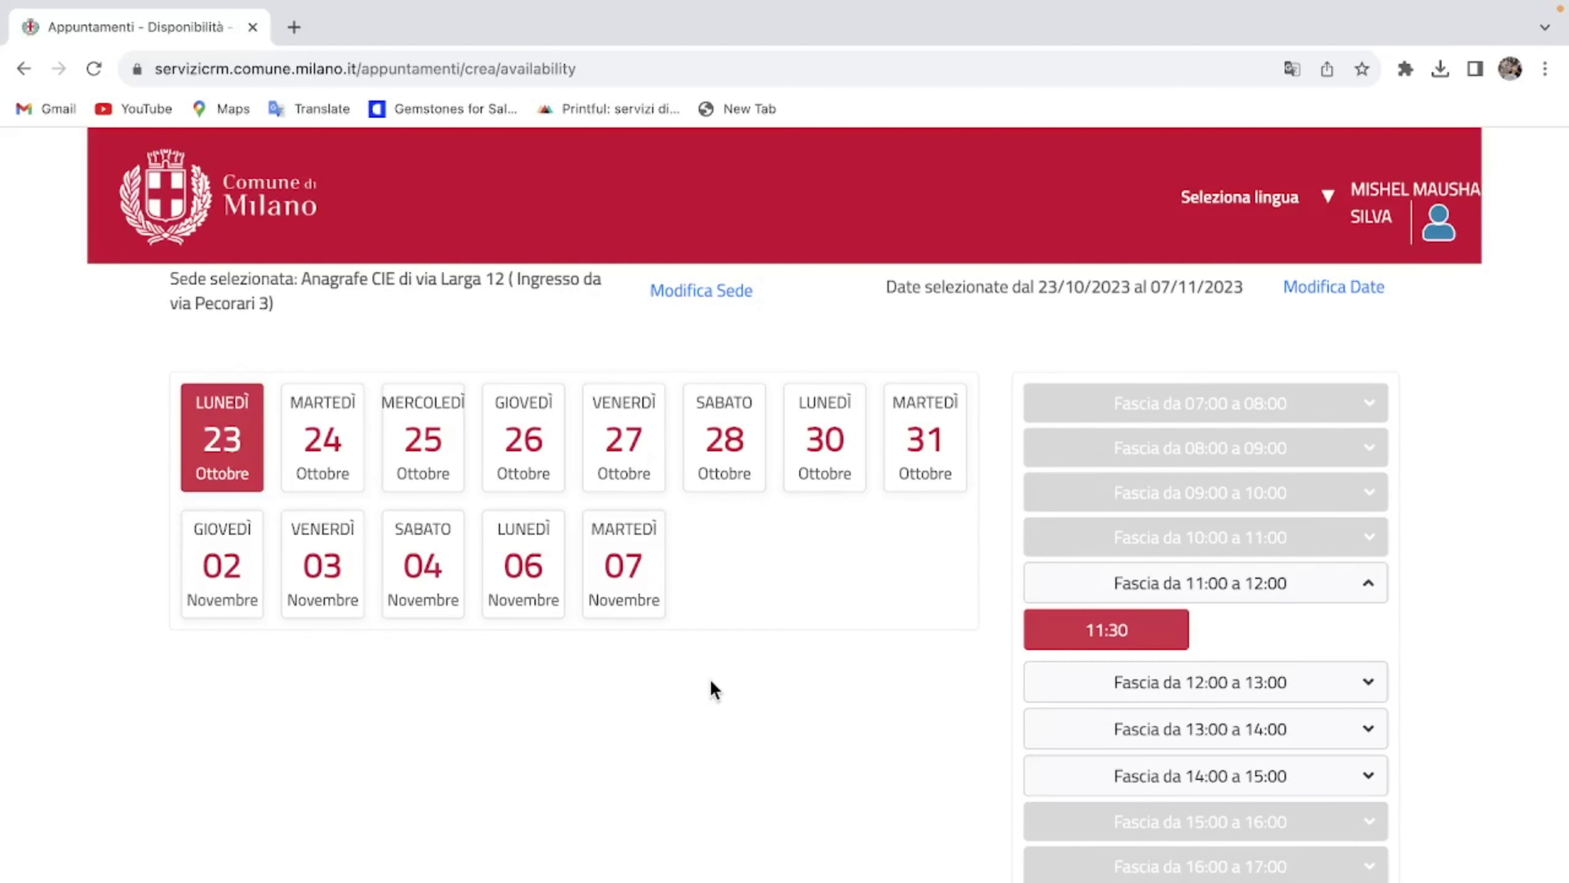
left_click(242, 579)
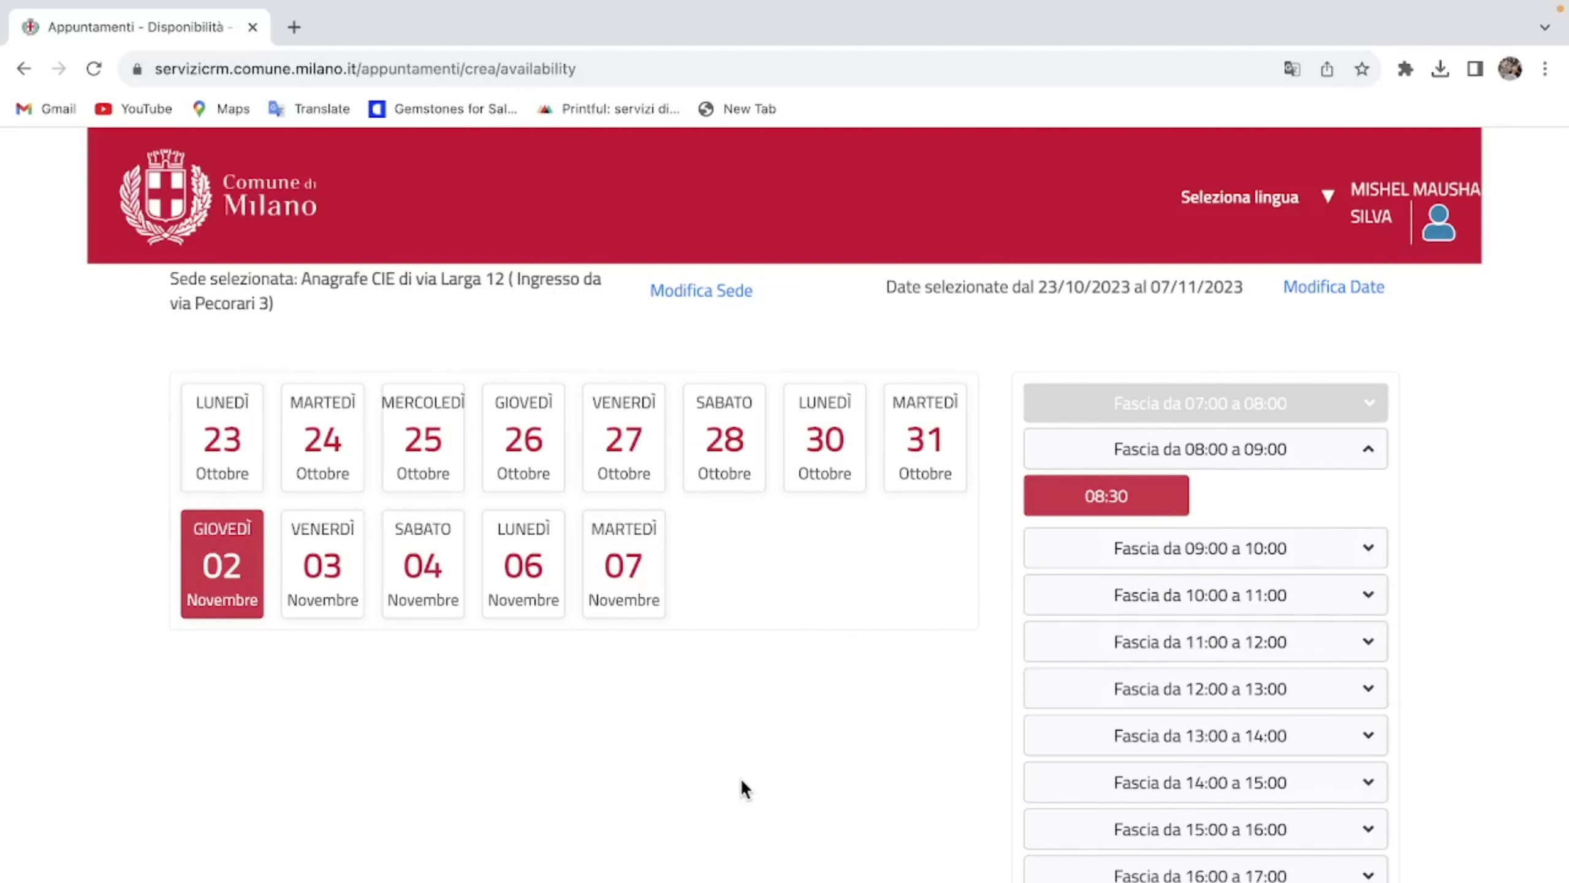
scroll(927, 804, "down", 3)
left_click(1064, 785)
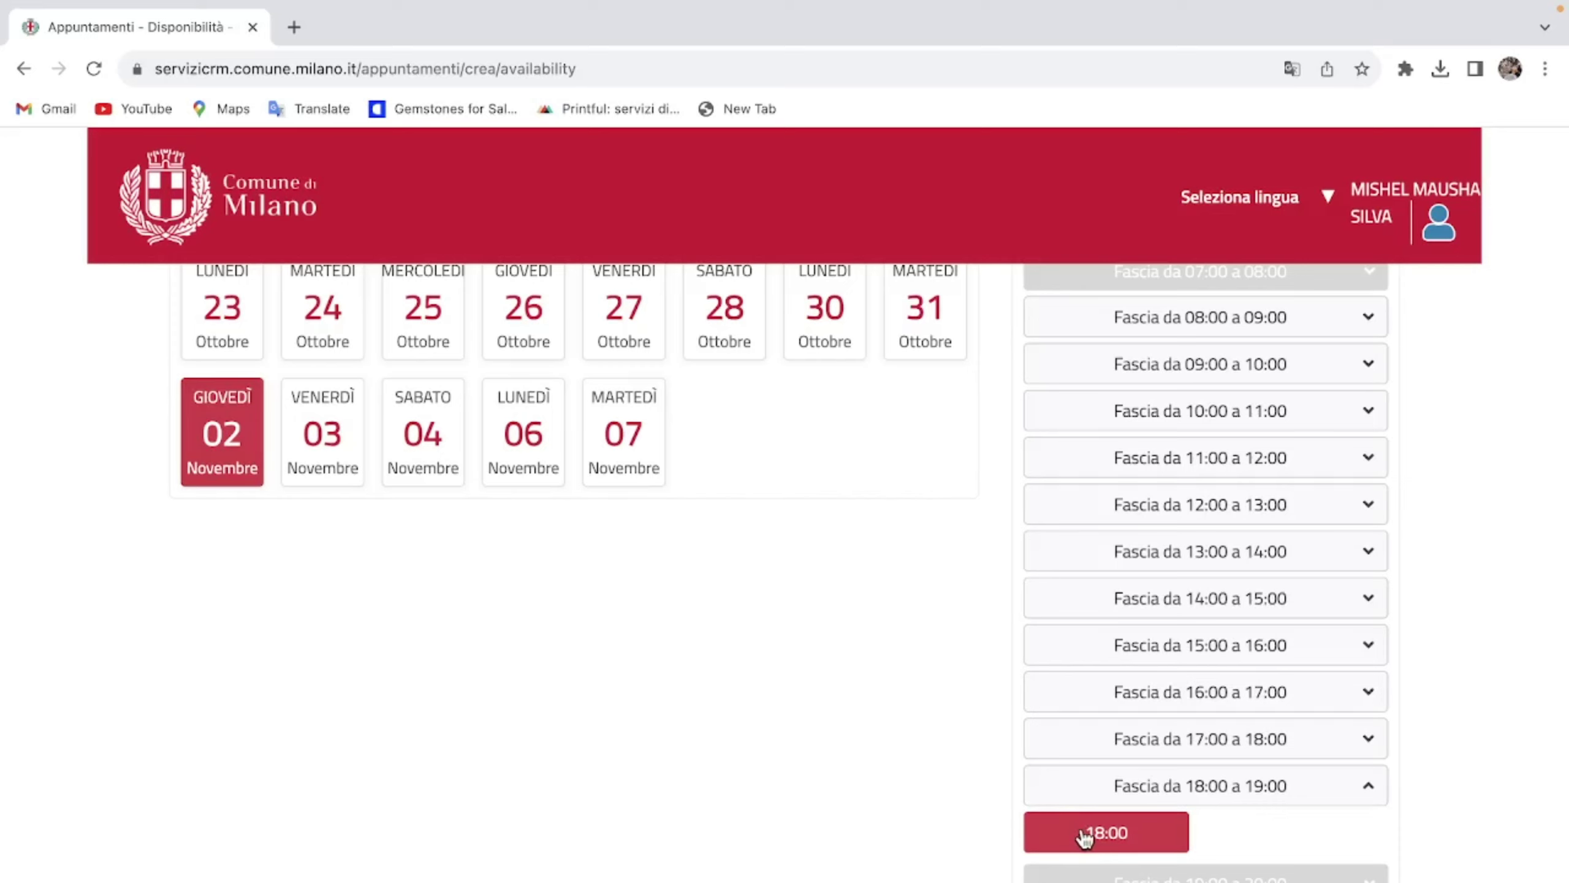
scroll(897, 819, "down", 8)
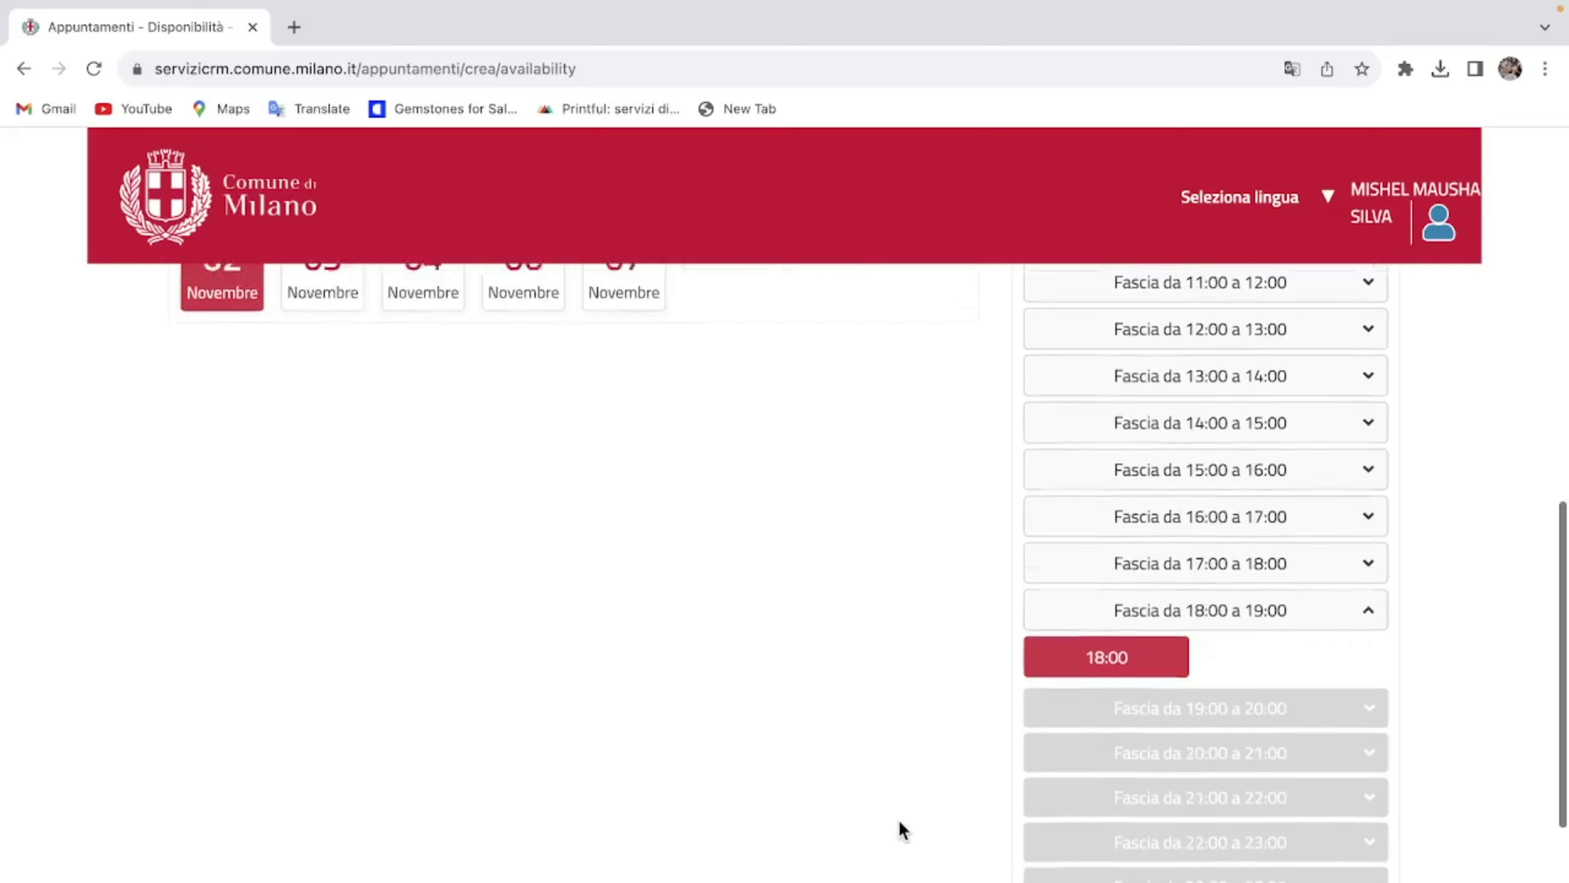
Step: Proceed to booking details and replace the attendee's first name via Cambia dati
left_click(1353, 797)
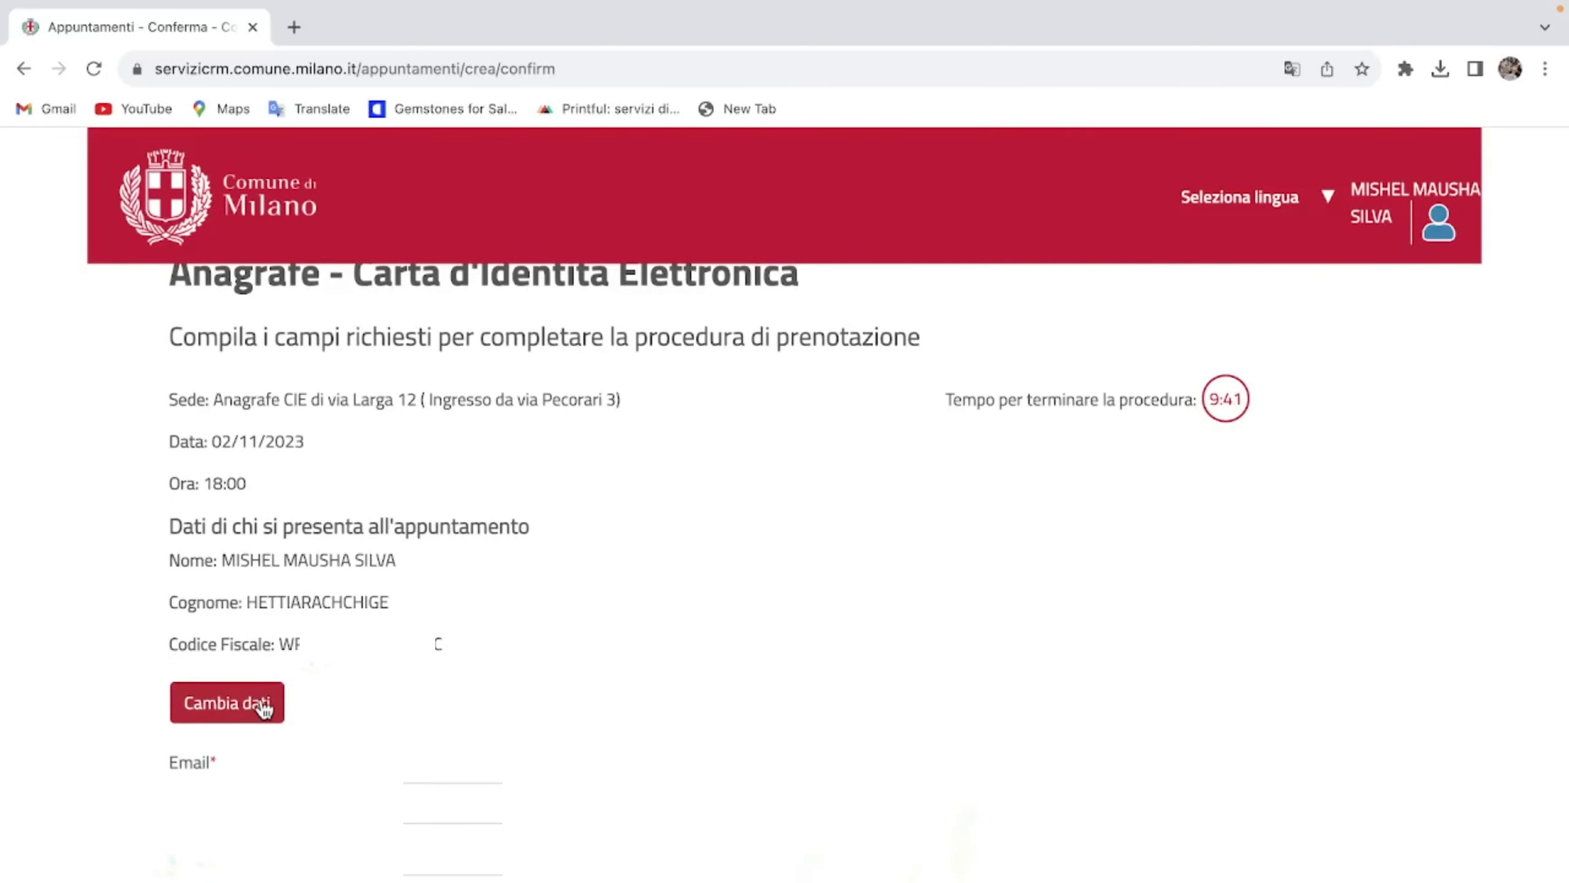
left_click(264, 708)
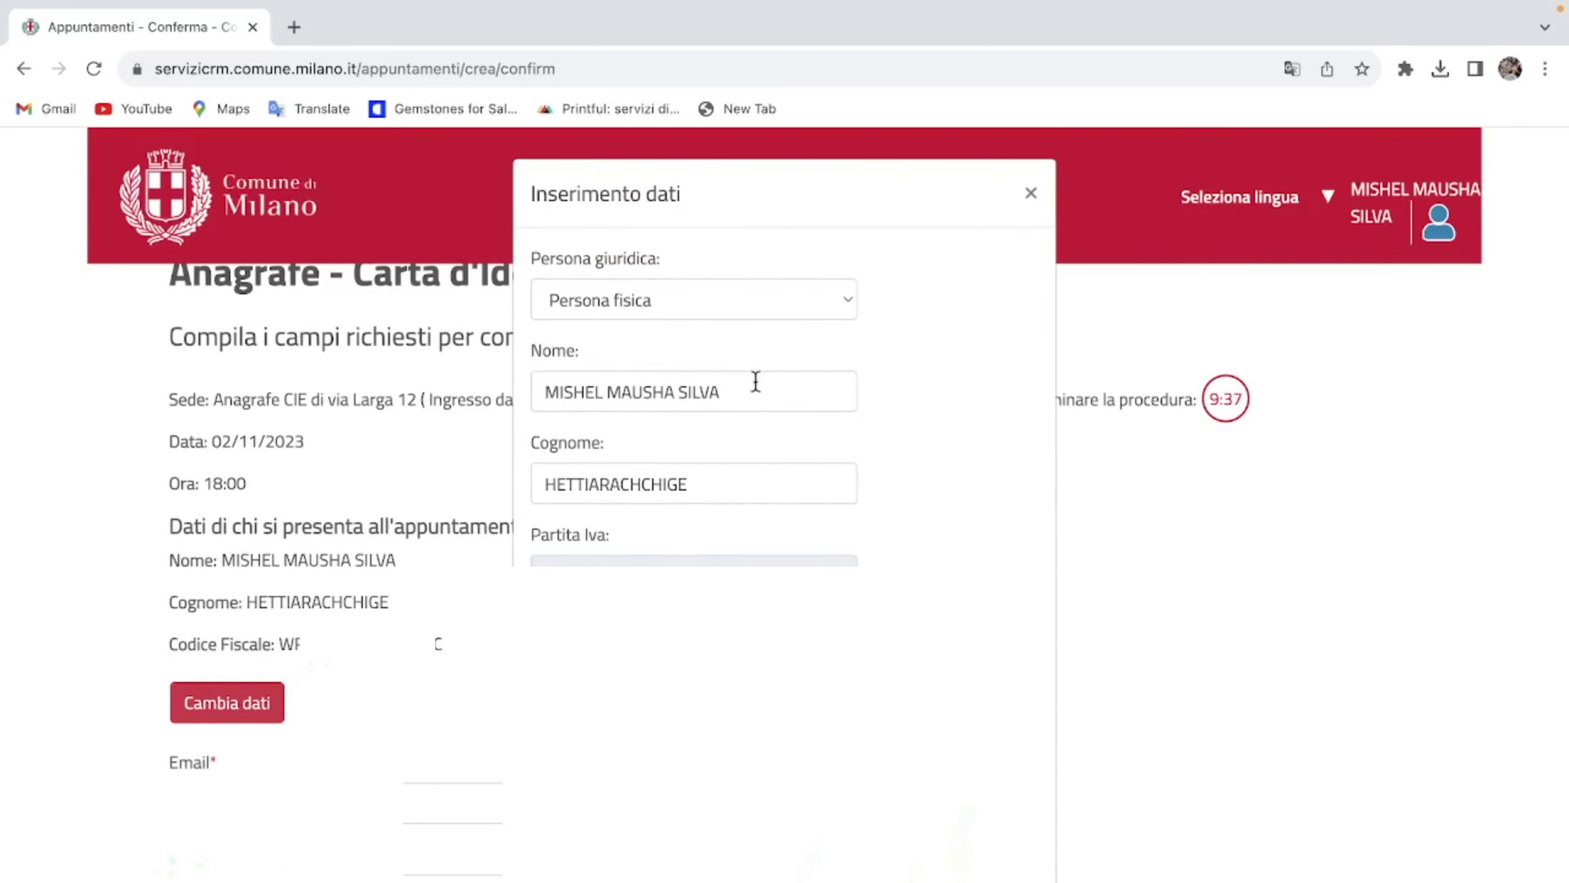
left_click_drag(753, 380, 505, 389)
key("BackSpace")
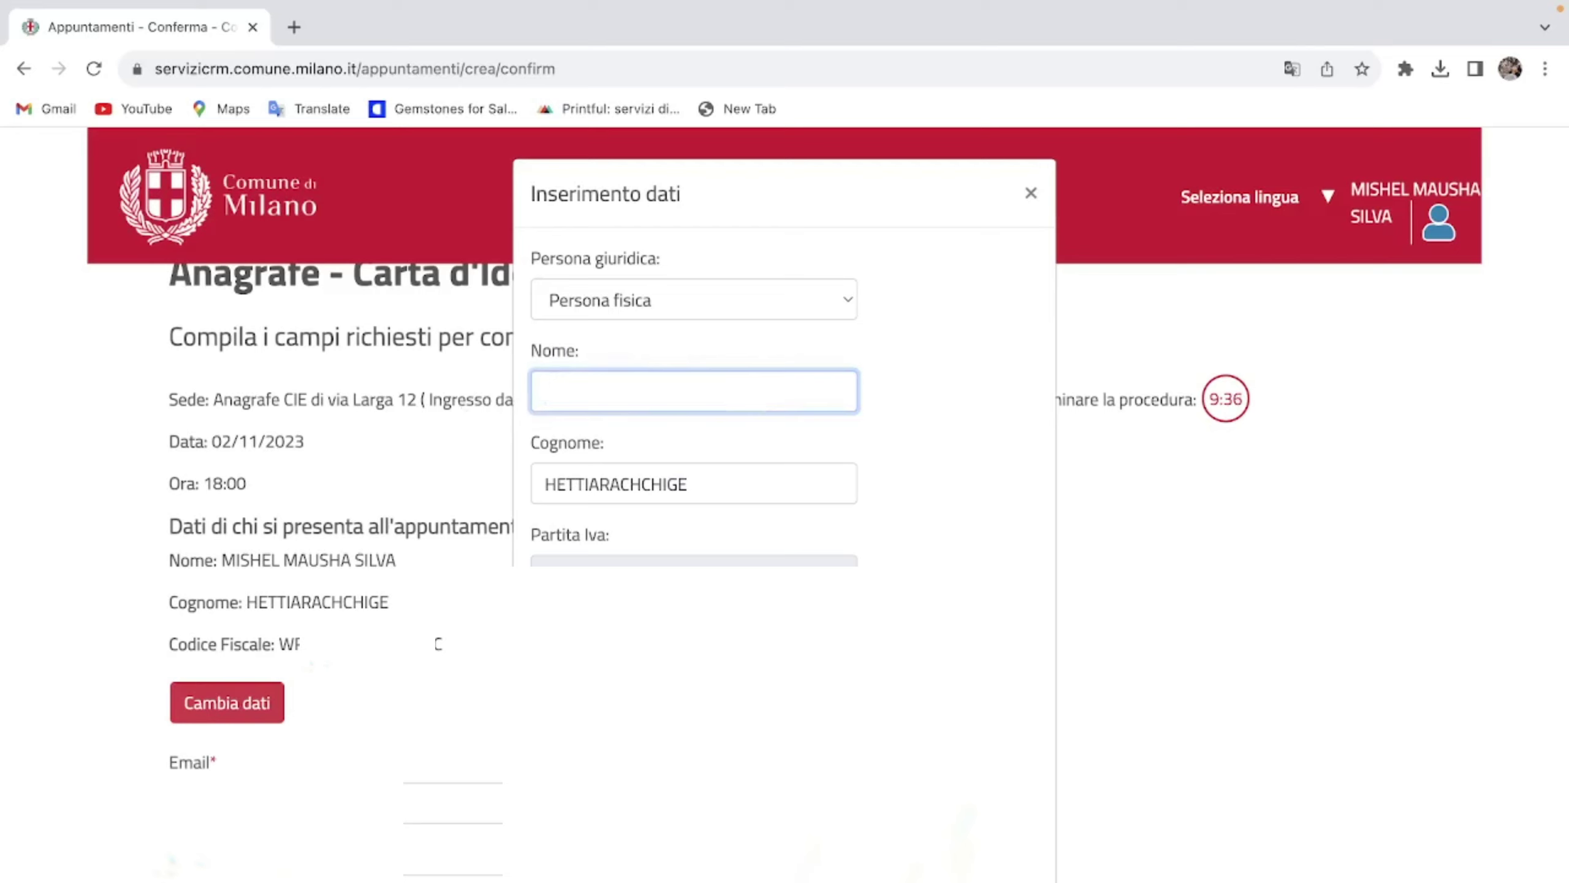
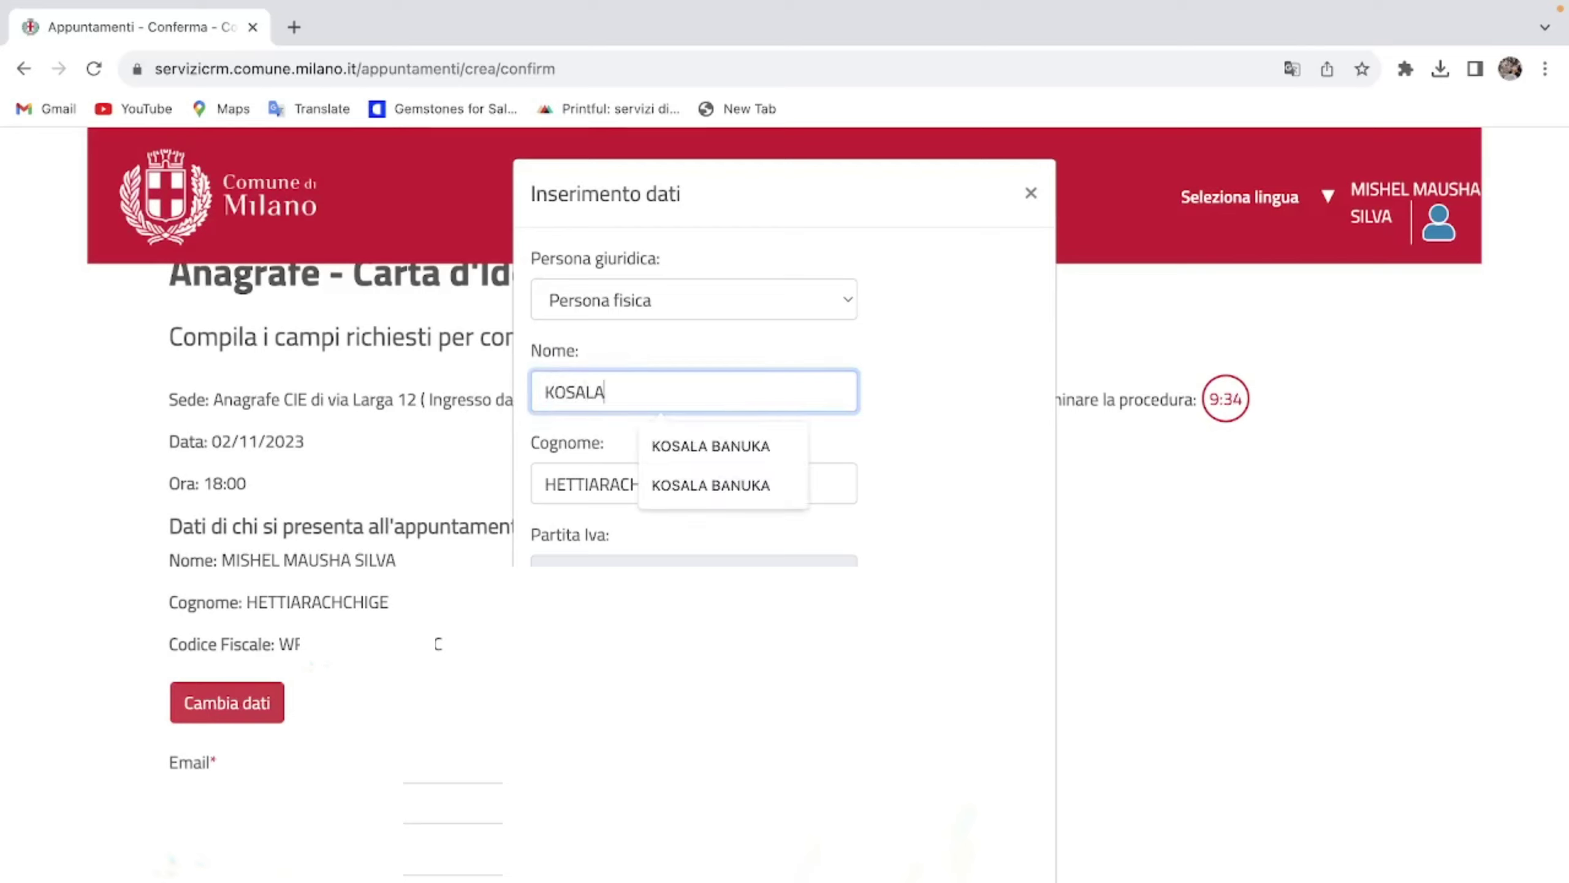
left_click(660, 473)
Step: Replace the attendee's surname and close the Inserimento dati dialog with the new names
left_click_drag(700, 482, 507, 486)
key("BackSpace")
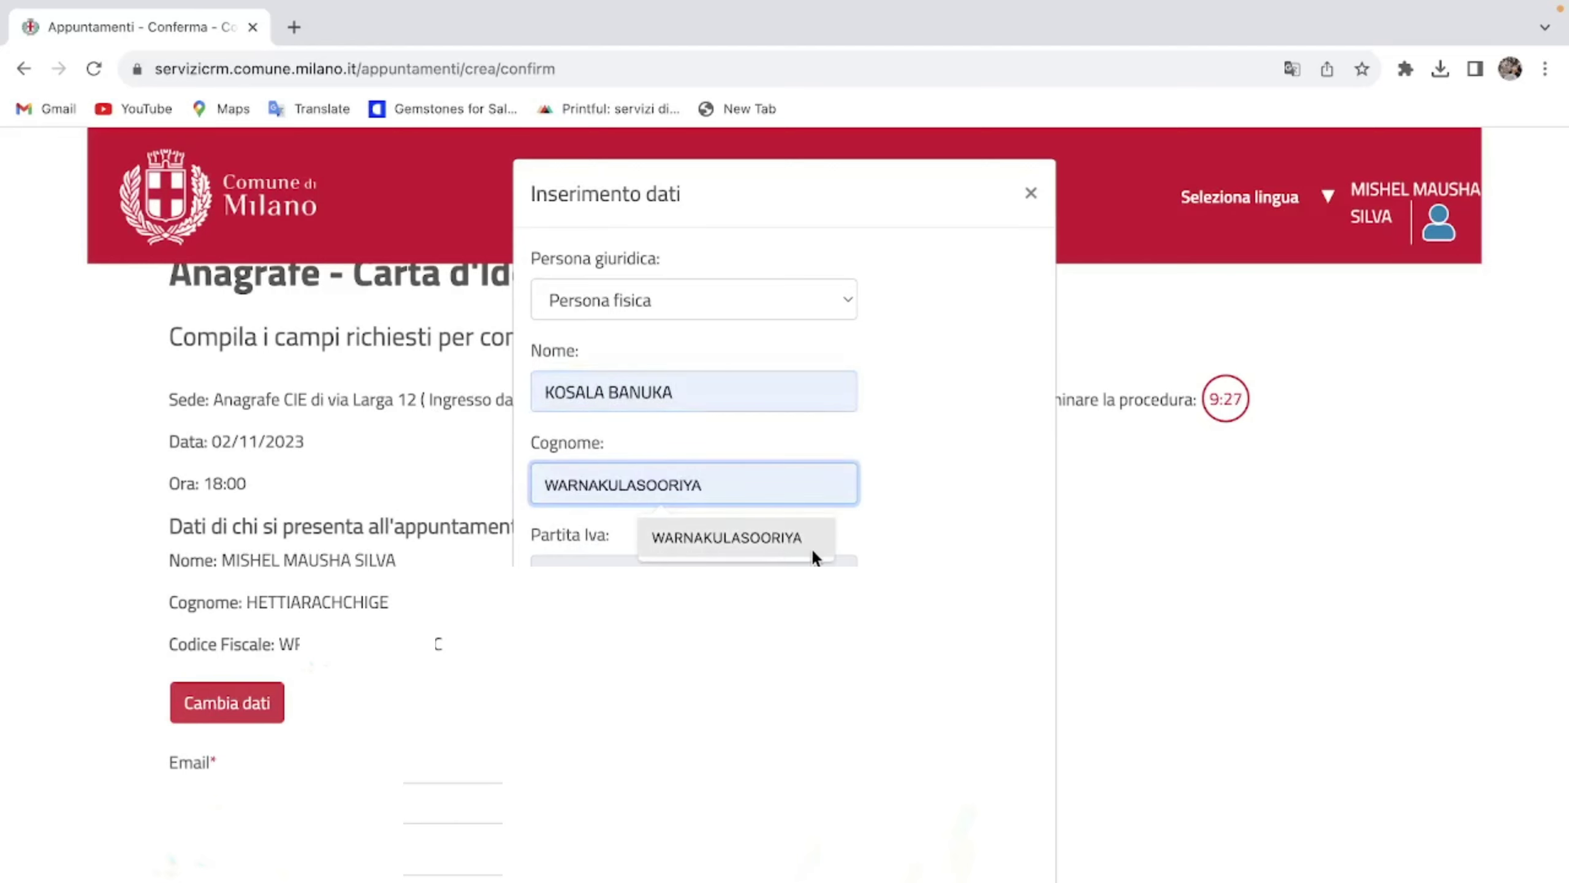
left_click(813, 537)
scroll(813, 556, "down", 1)
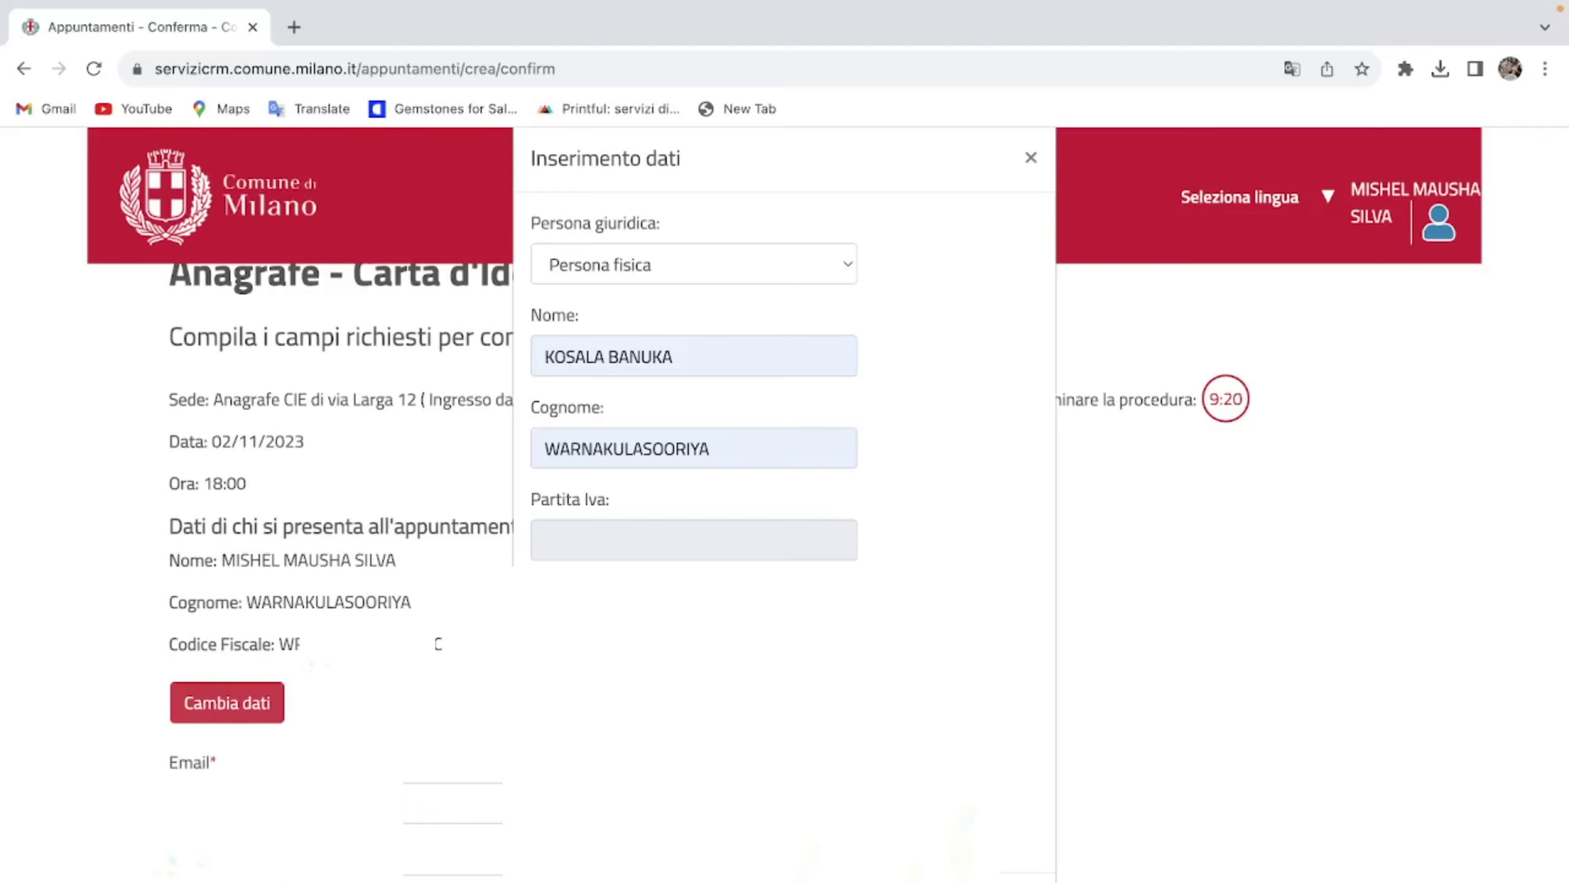
key("Return")
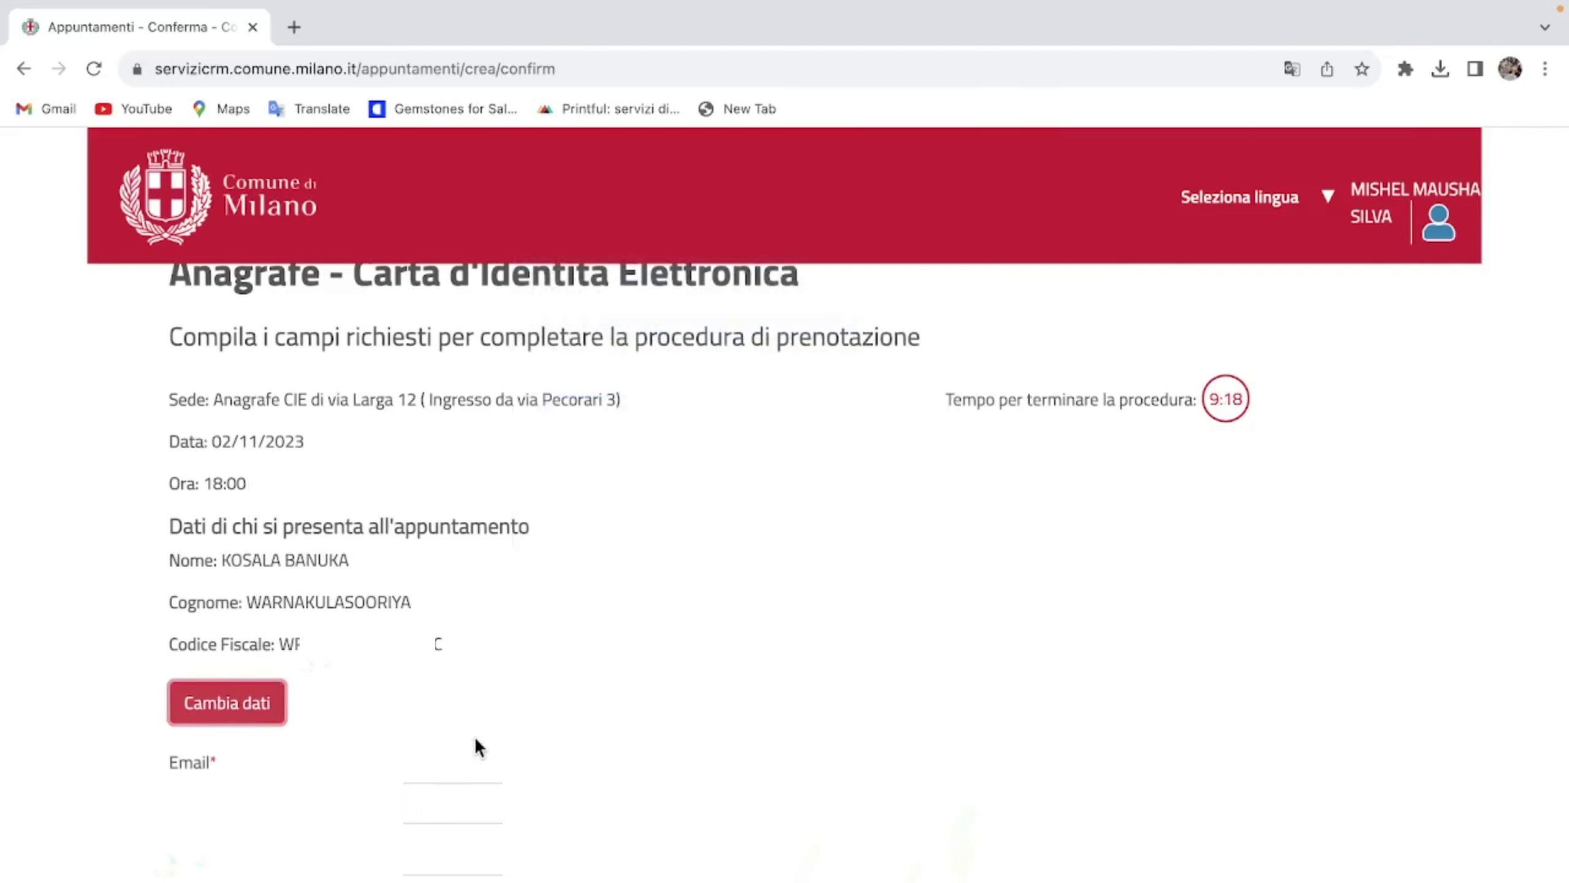
Step: Fill in the Telefono and Cellulare numbers and submit the booking details
scroll(238, 561, "down", 3)
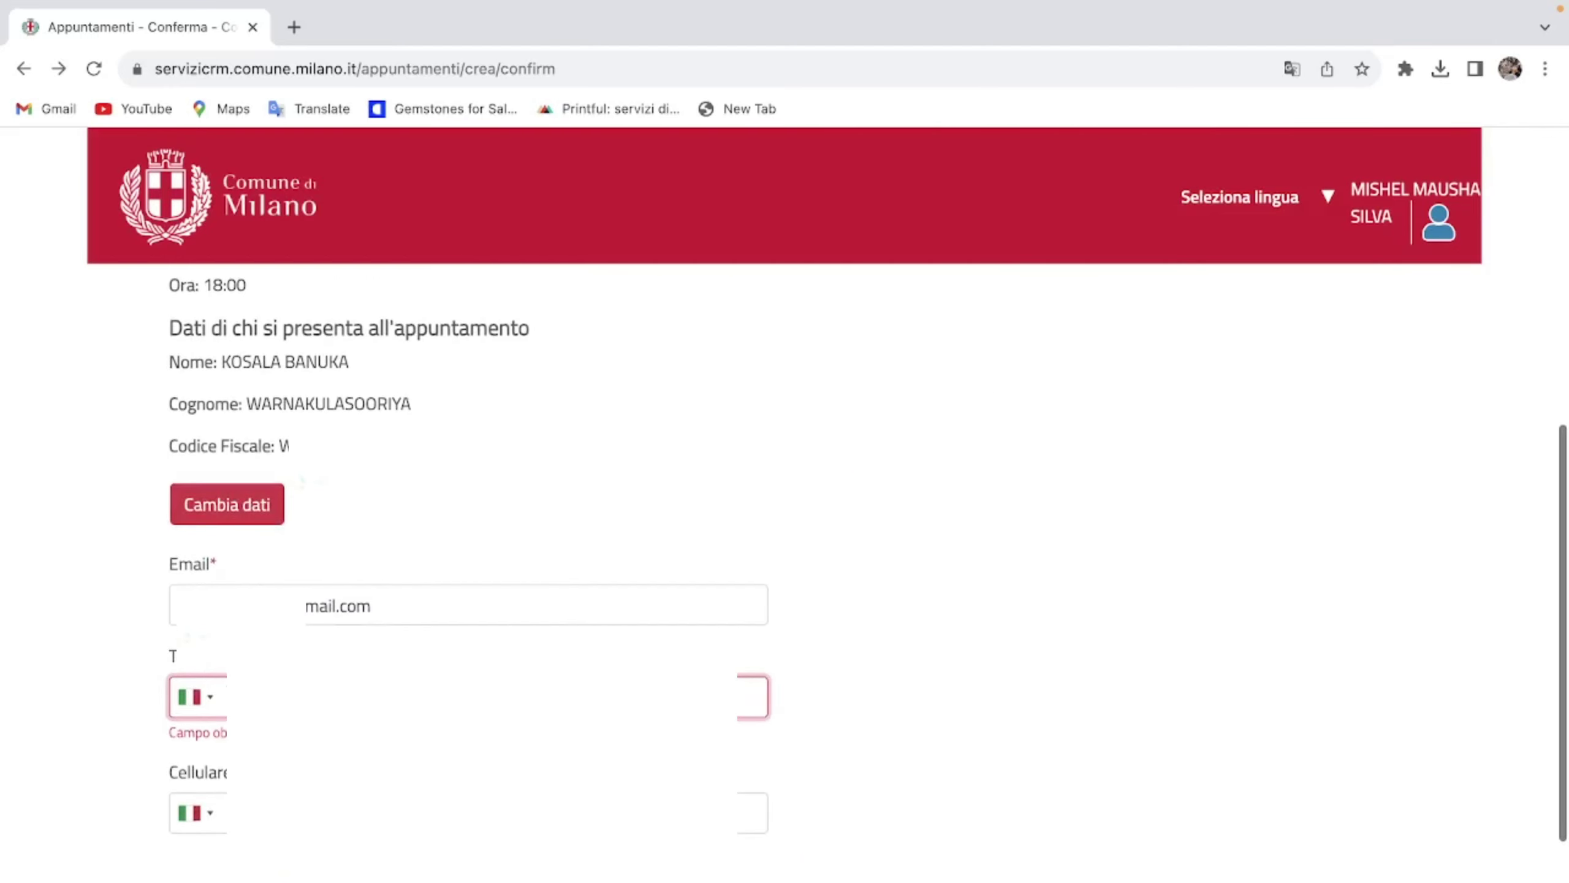
scroll(784, 495, "down", 1)
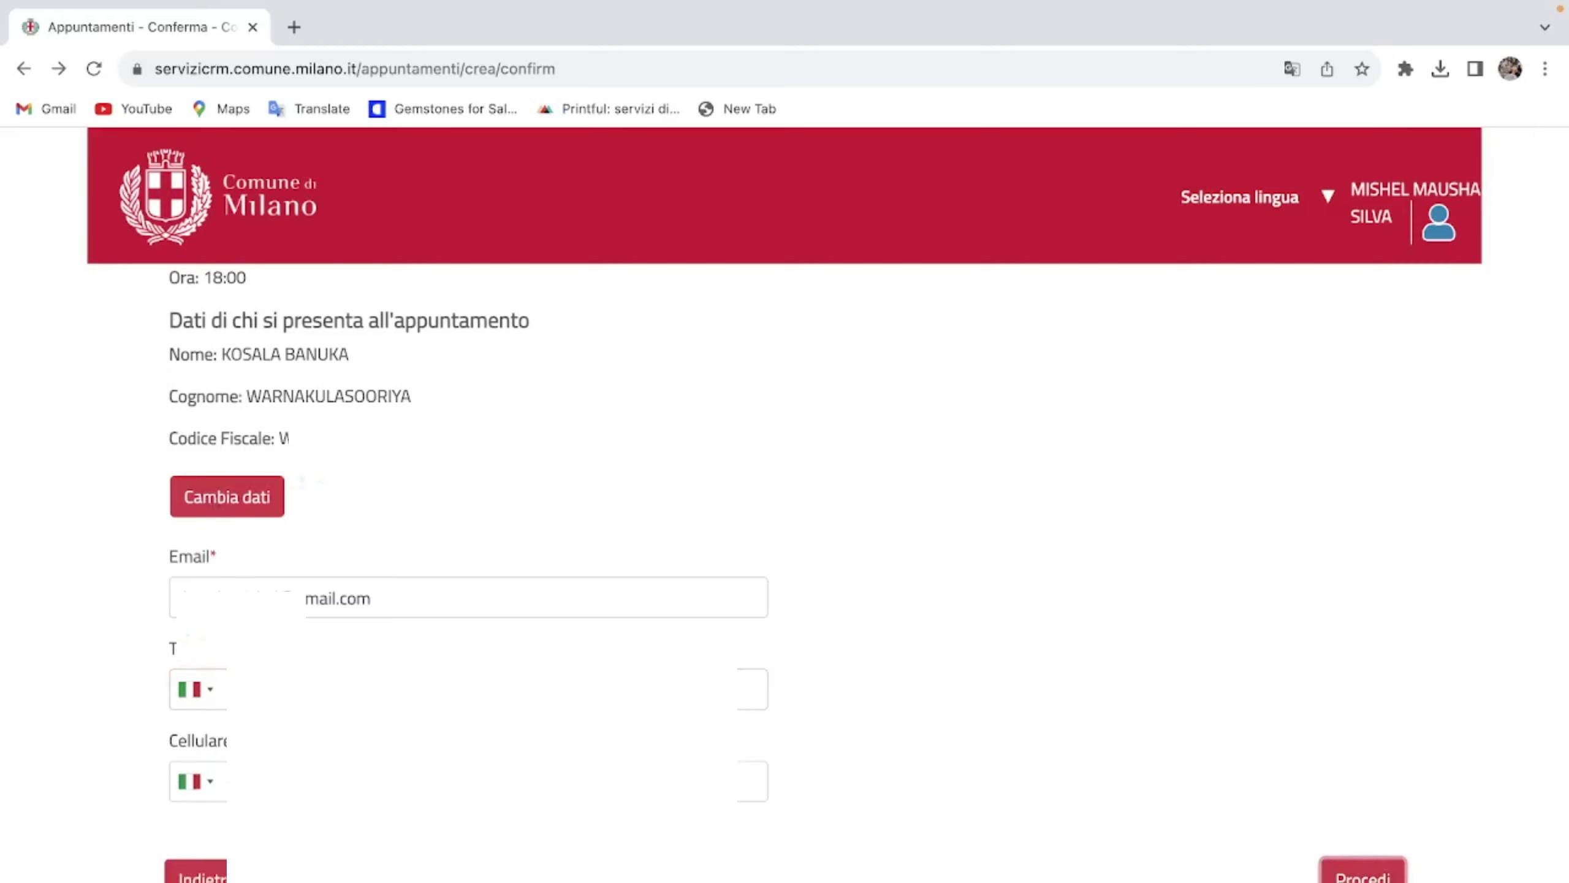
scroll(1275, 731, "down", 2)
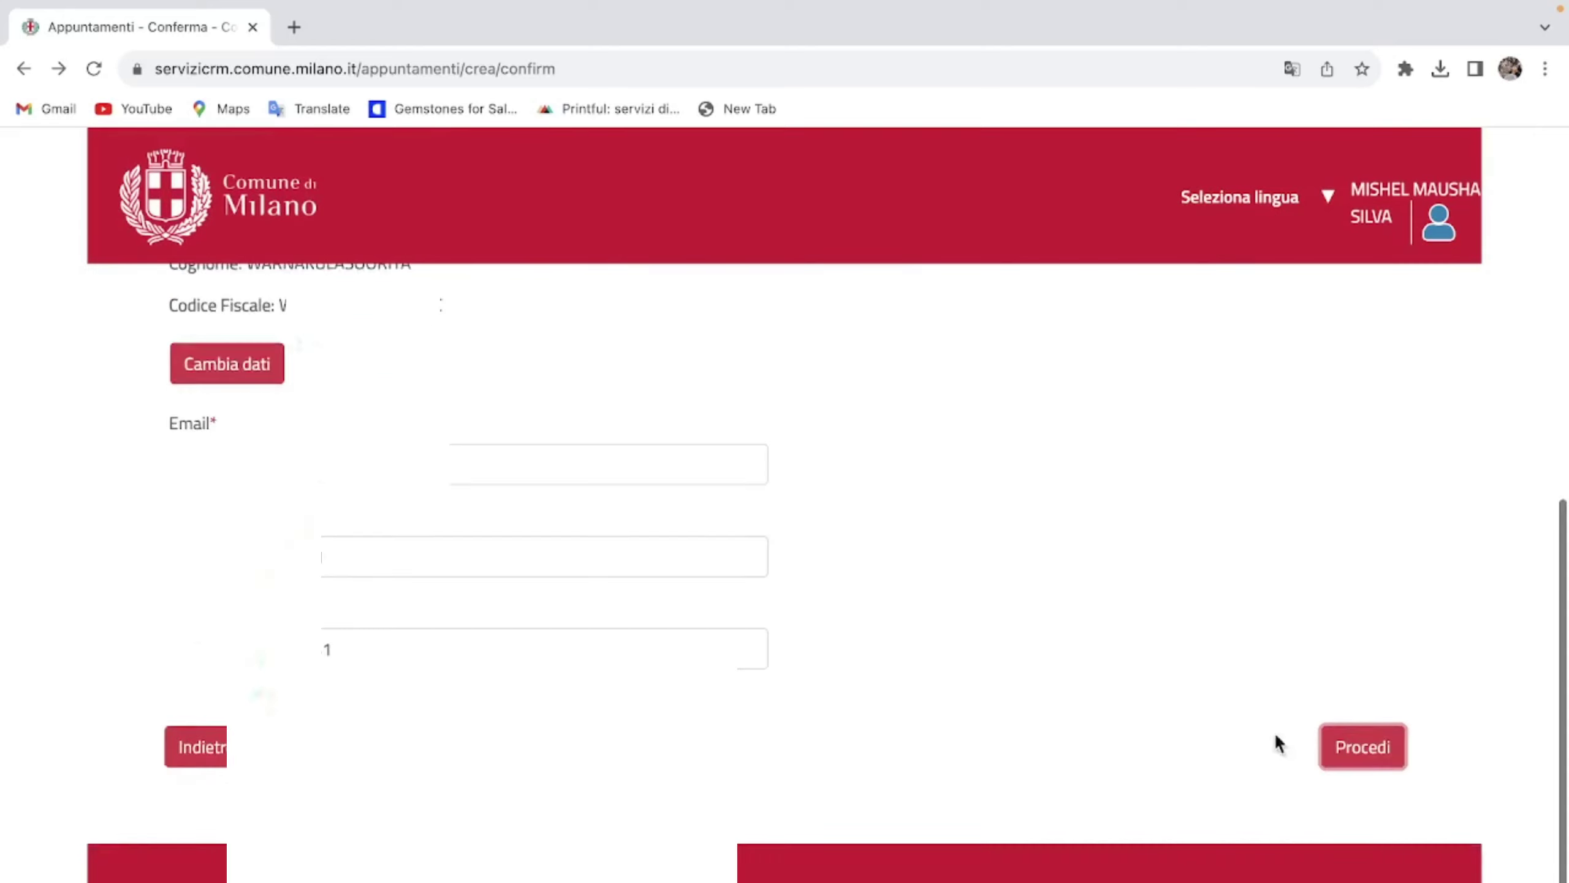
left_click(1356, 765)
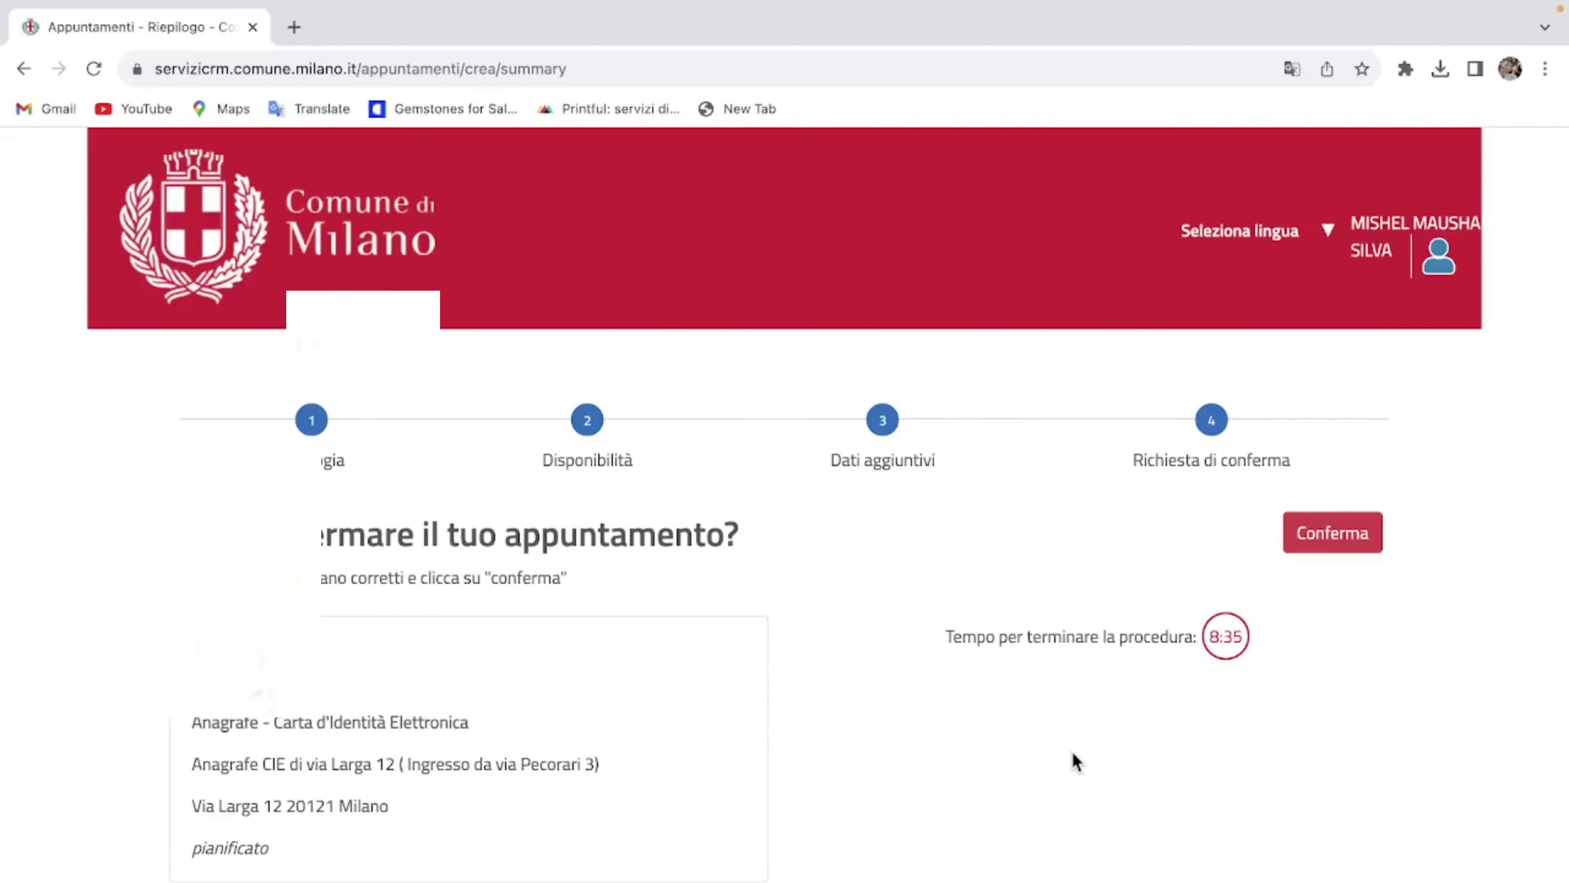
Step: Review the summary and confirm the 02/11/2023 18:00 CIE appointment at via Larga 12
scroll(1071, 750, "down", 2)
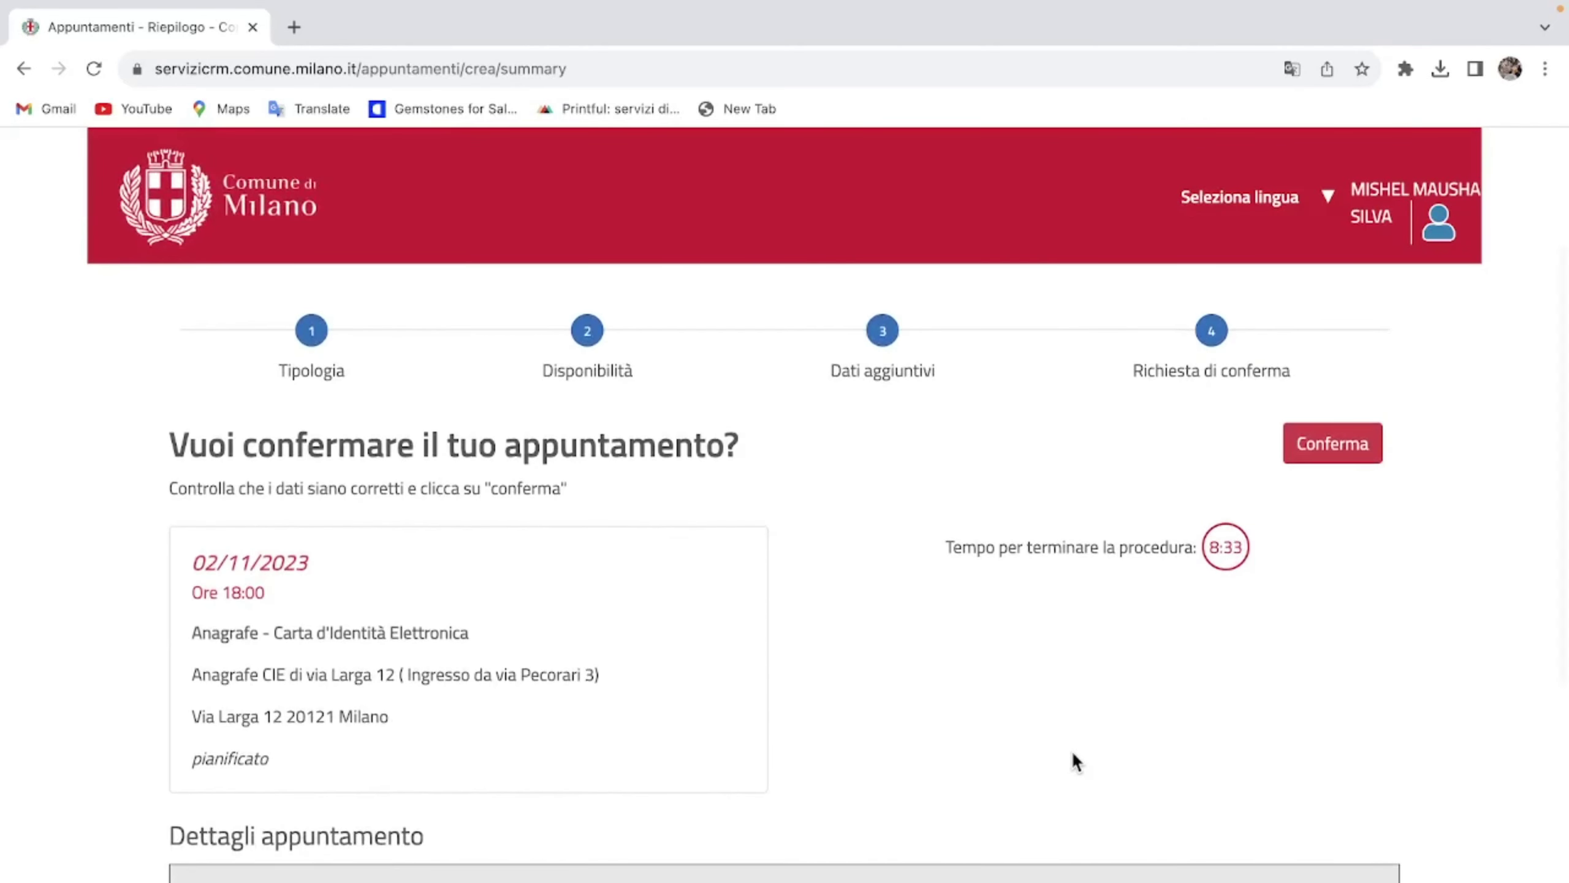
scroll(1071, 750, "down", 1)
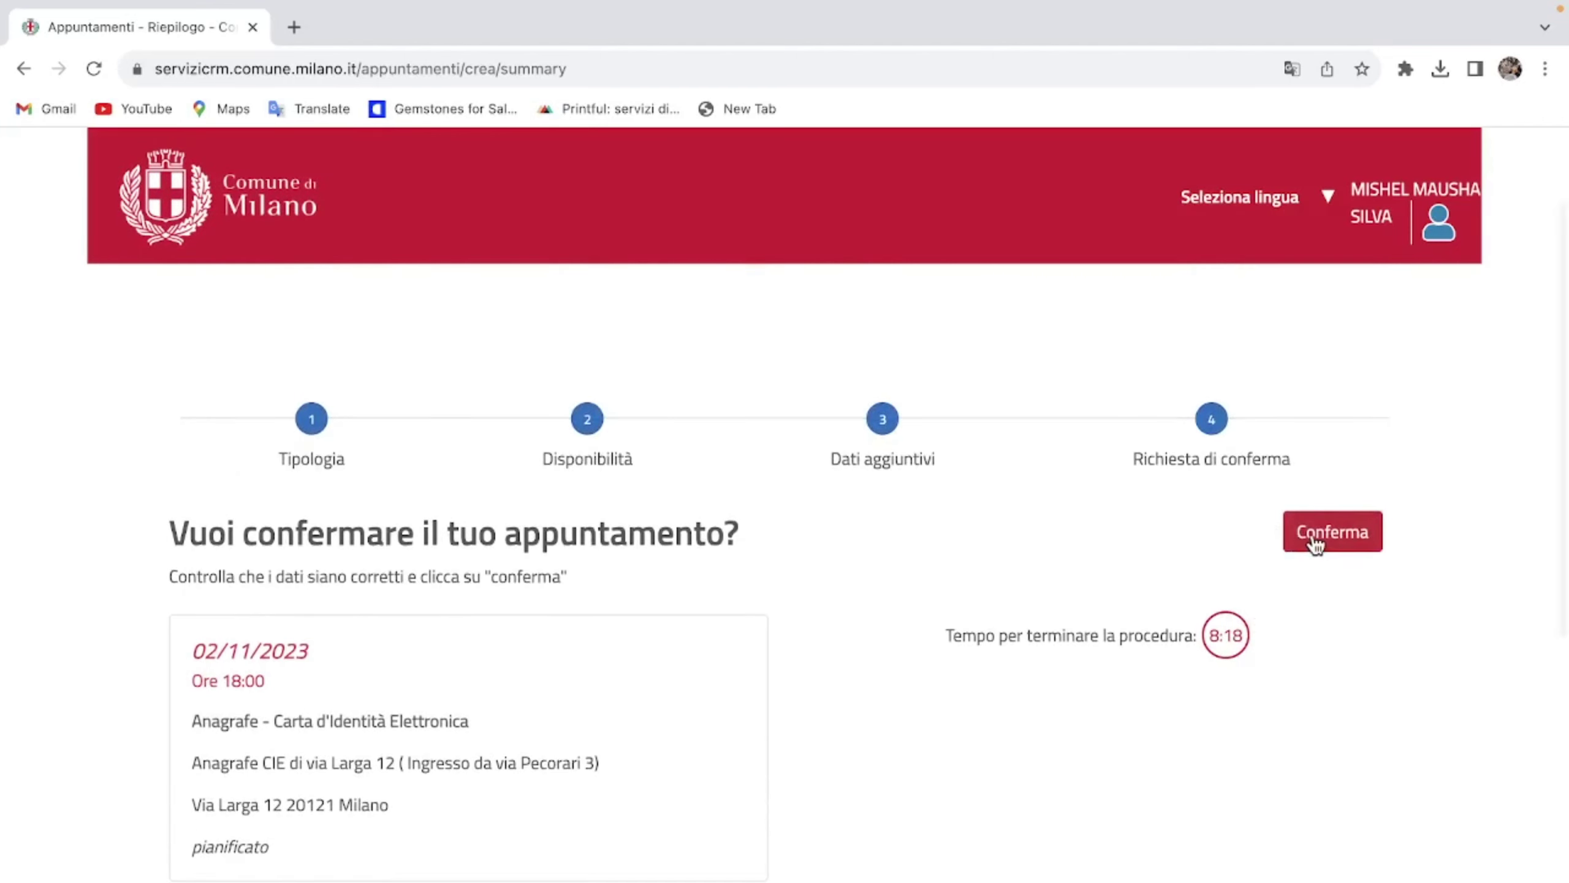
left_click(1316, 544)
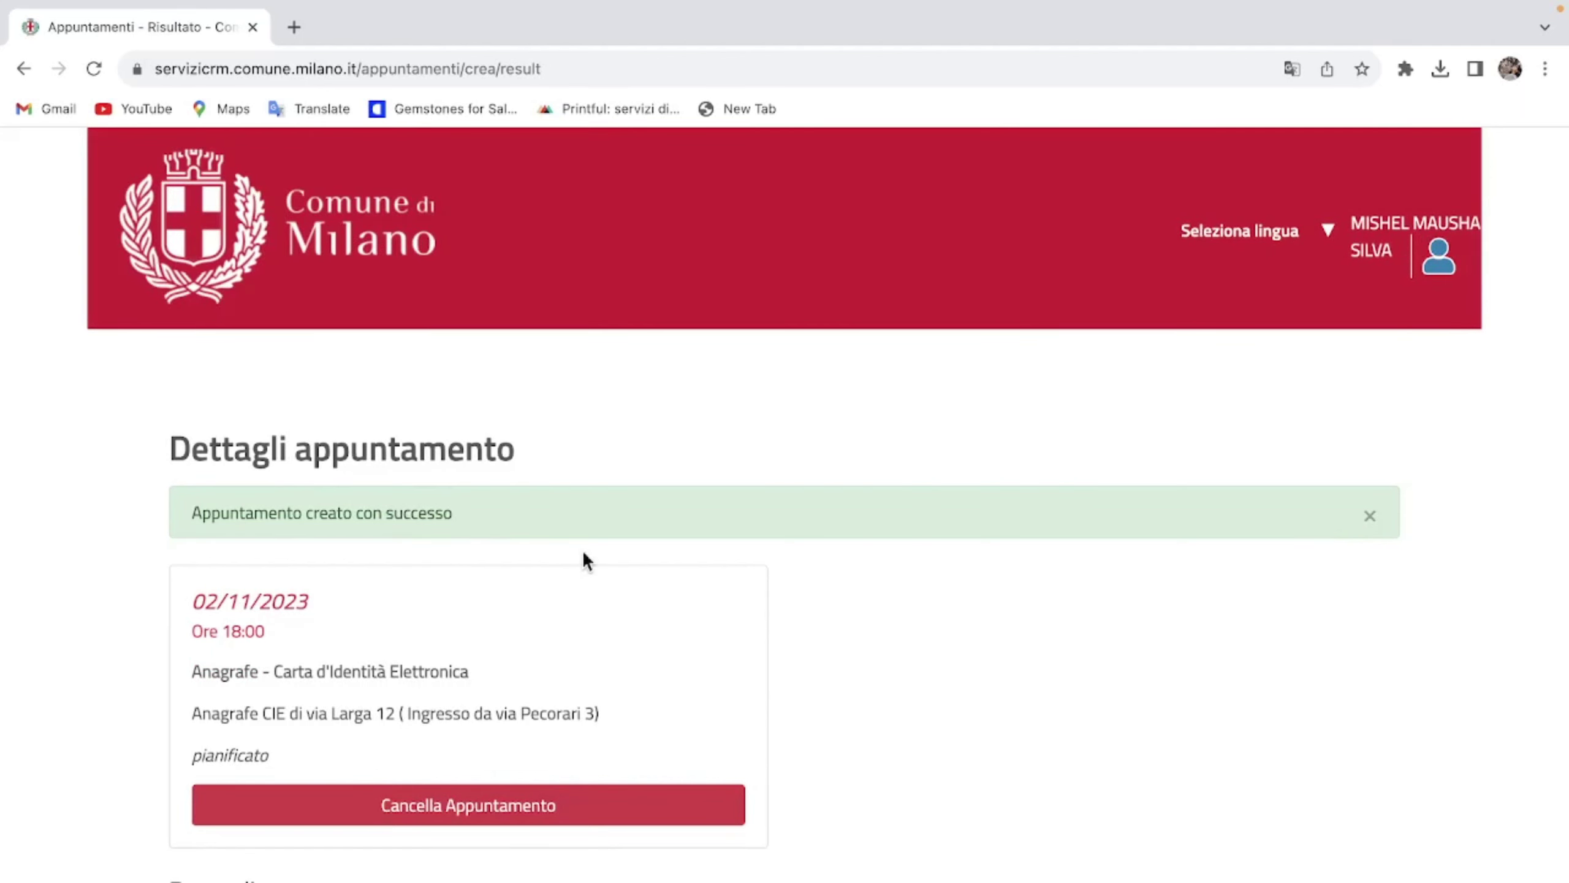
Step: Go back to the Comune di Milano home page using the header logo
scroll(1201, 673, "down", 1)
scroll(1194, 665, "up", 1)
left_click(200, 254)
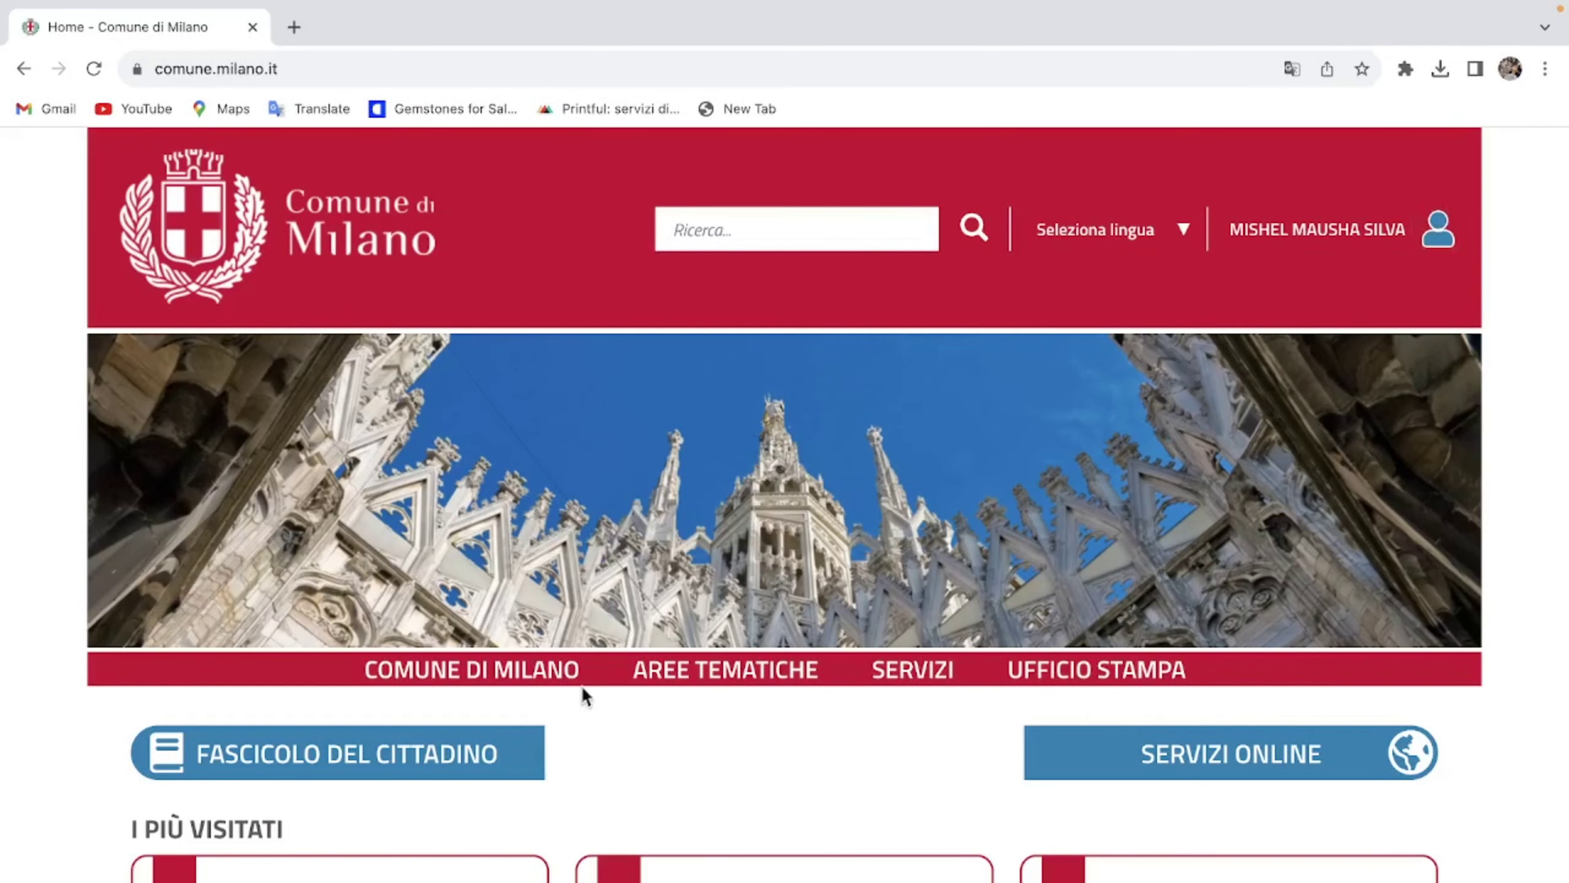
Step: Open Storico appuntamenti from Fascicolo del cittadino, listing the 02/11/2023 18:00 CIE booking
left_click(491, 755)
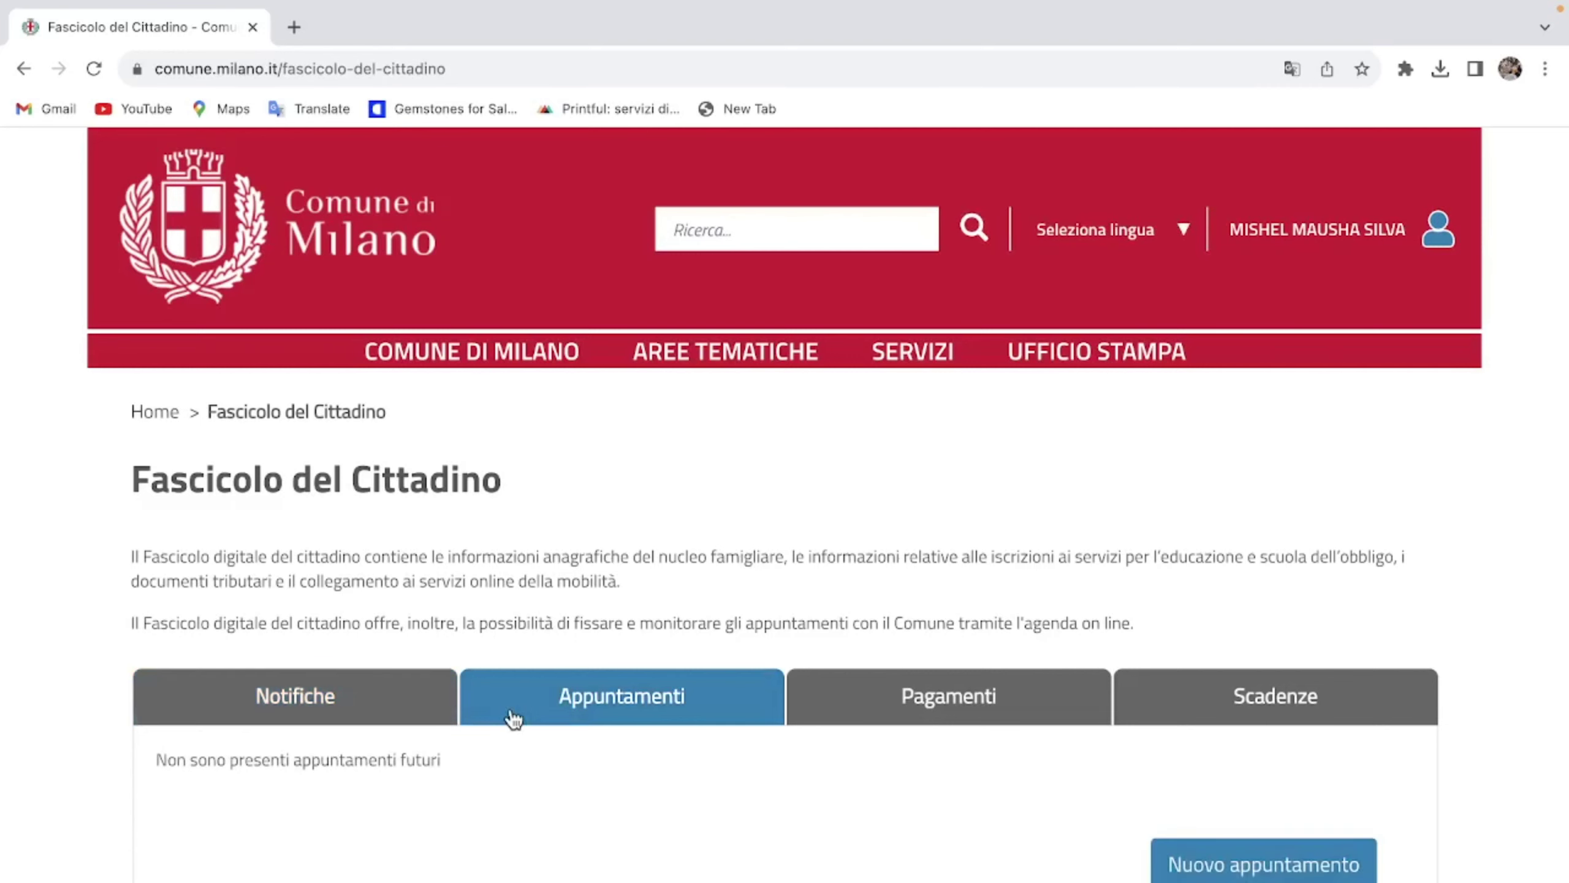
scroll(637, 792, "down", 2)
scroll(638, 794, "down", 6)
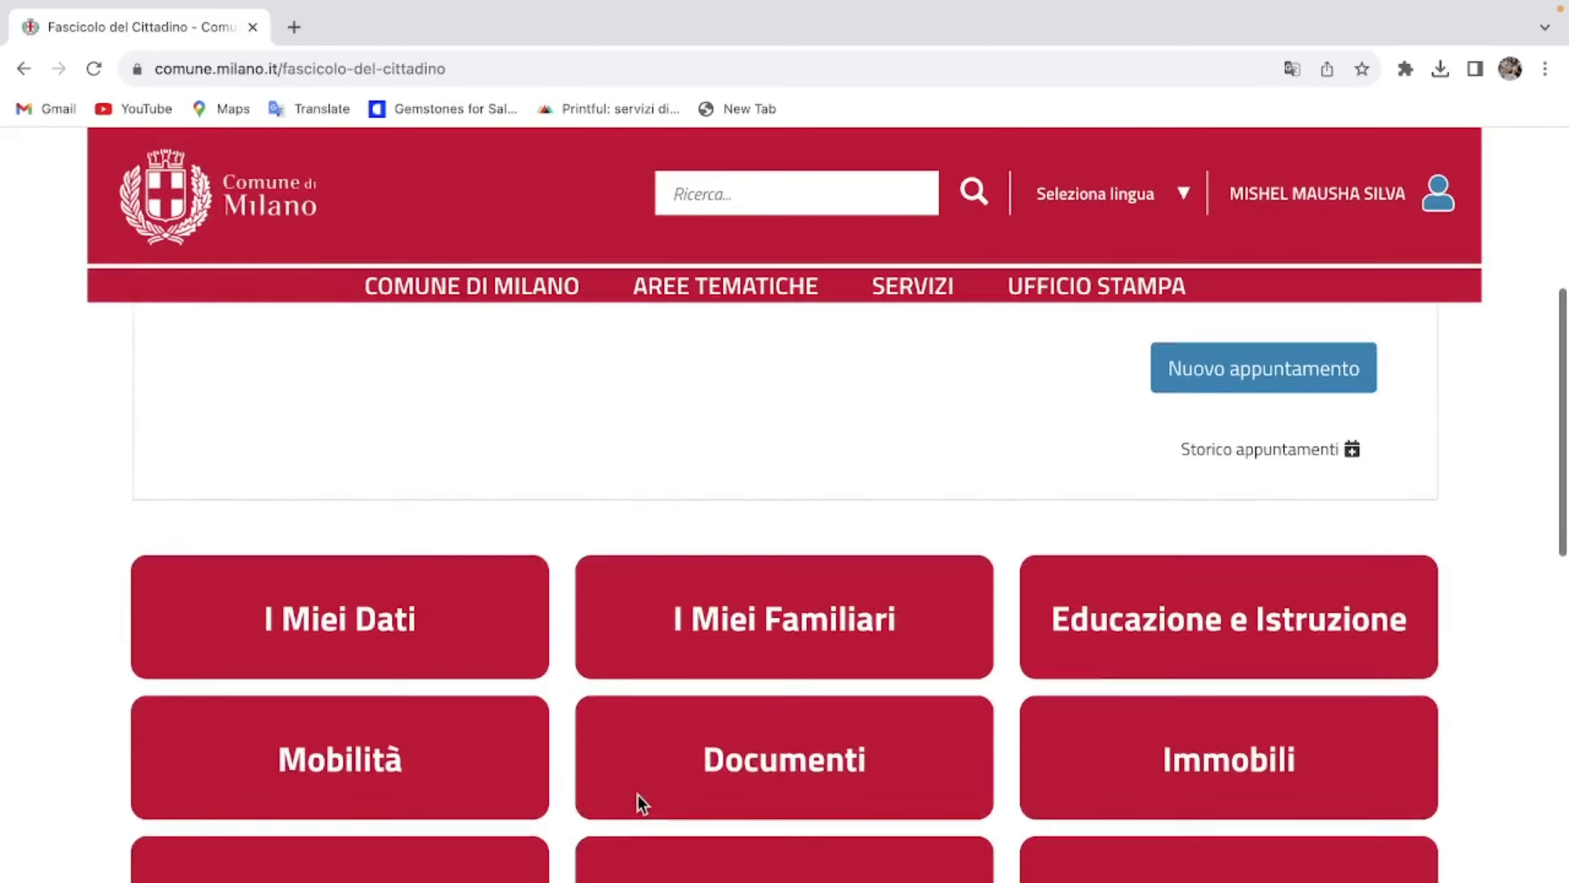
scroll(637, 795, "up", 2)
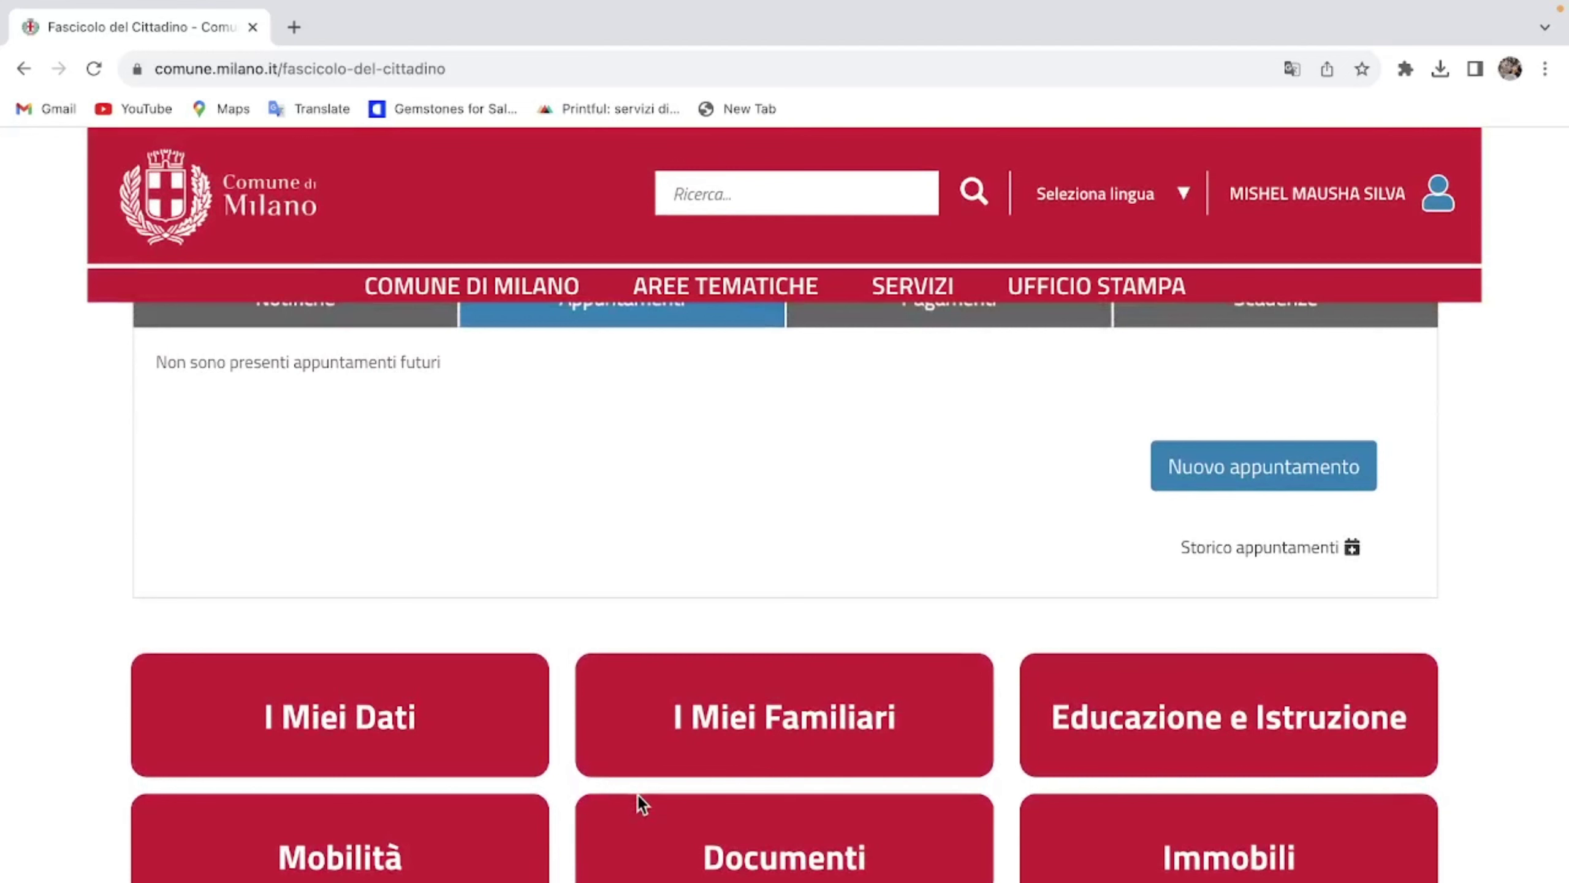
scroll(1276, 660, "up", 2)
left_click(1272, 650)
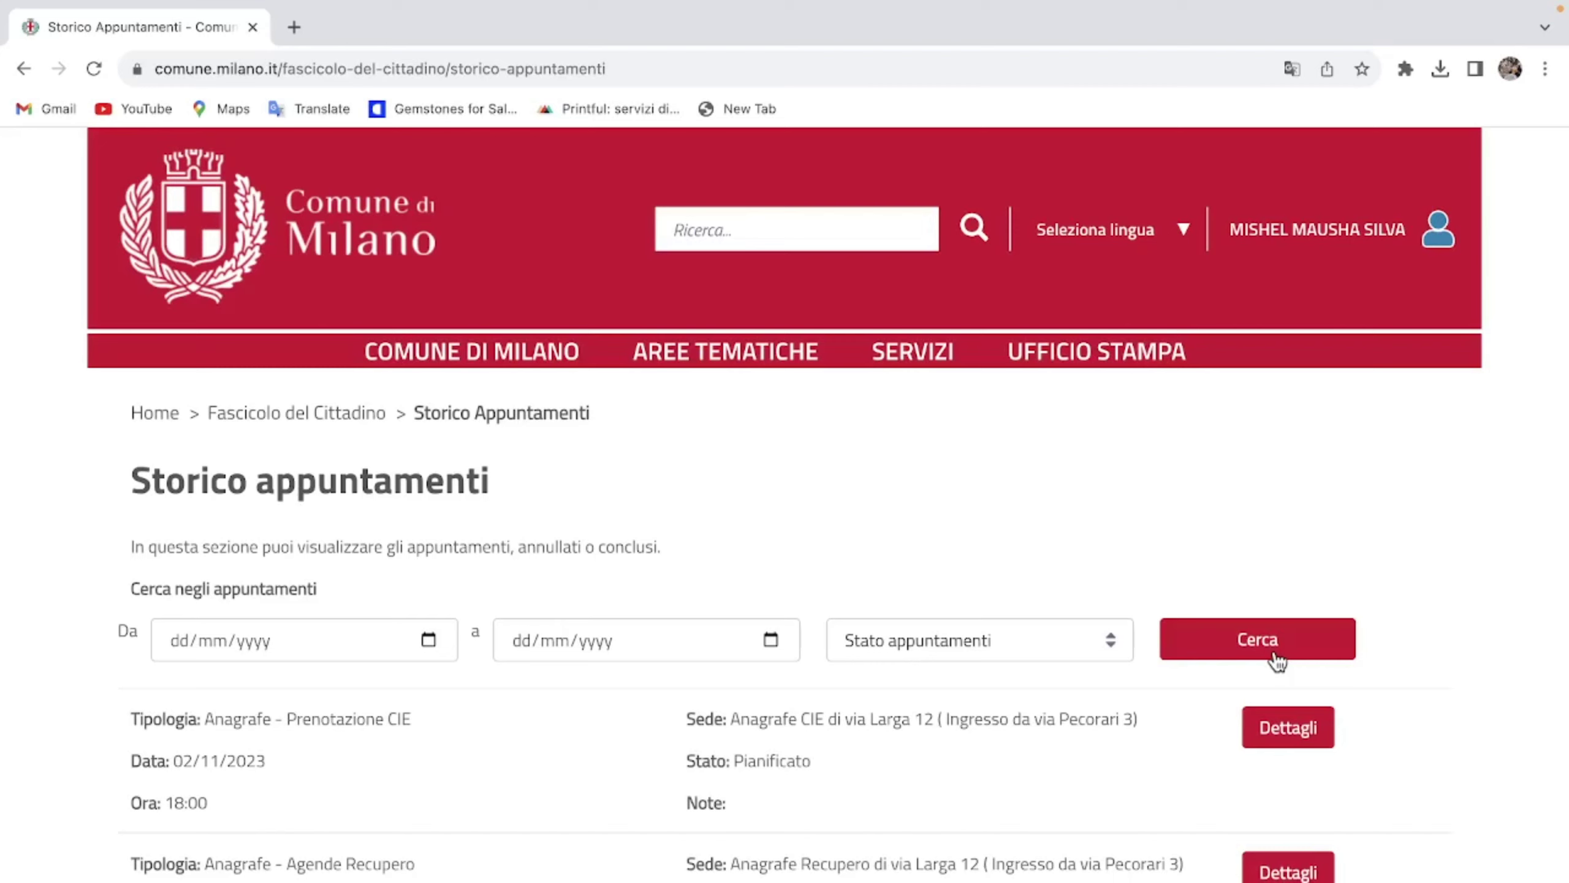
Step: Search the history, view details of the 02/11/2023 18:00 Via Larga 12 CIE booking, then return home
left_click(1276, 659)
left_click(1317, 728)
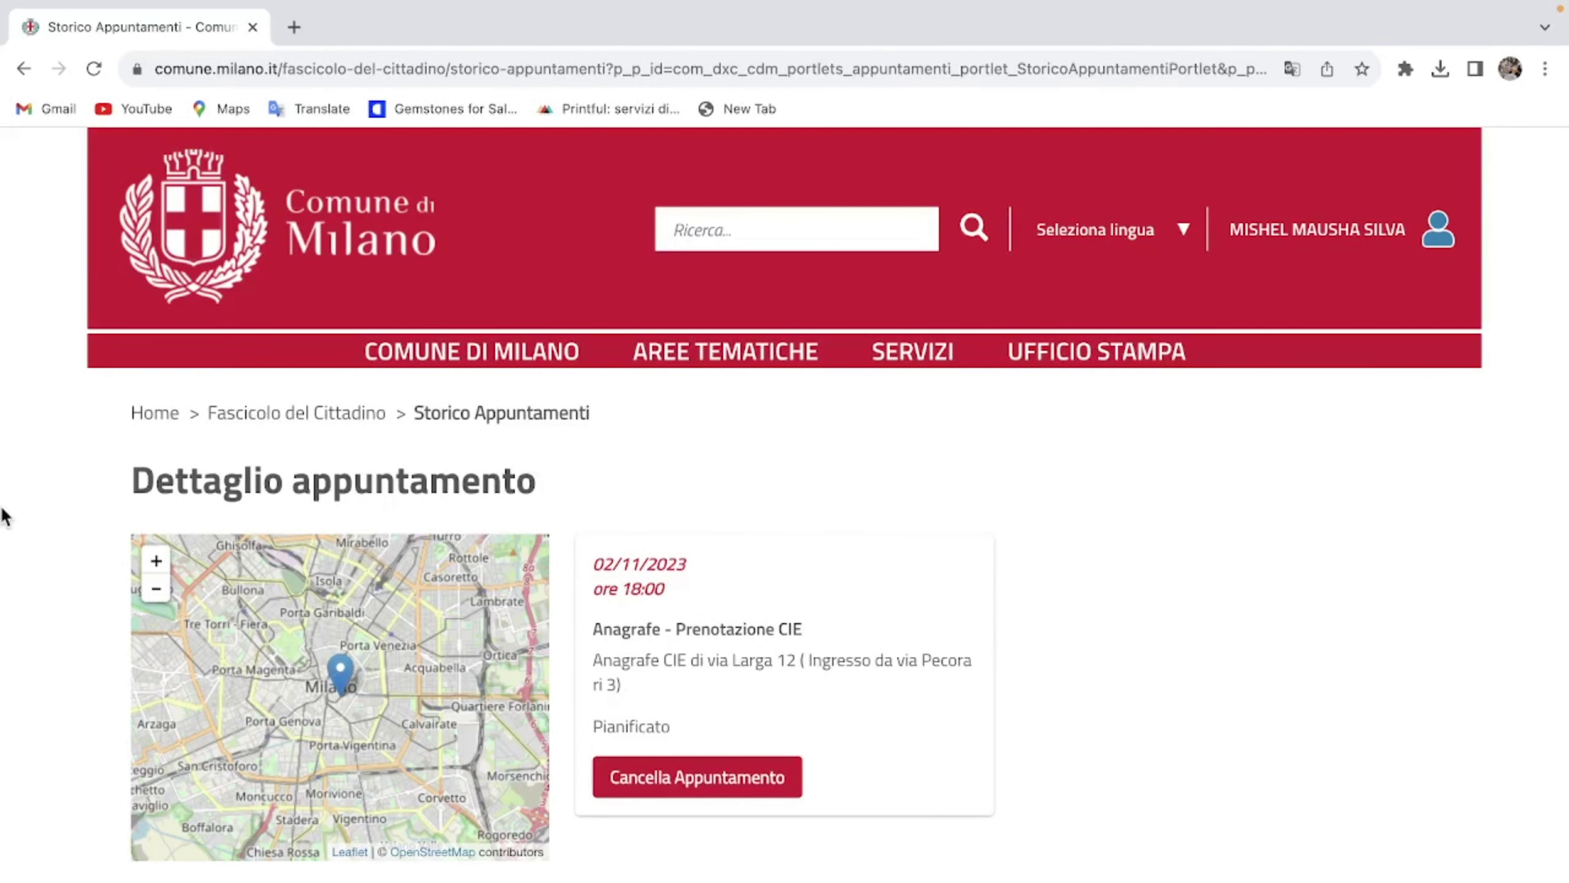
left_click(188, 201)
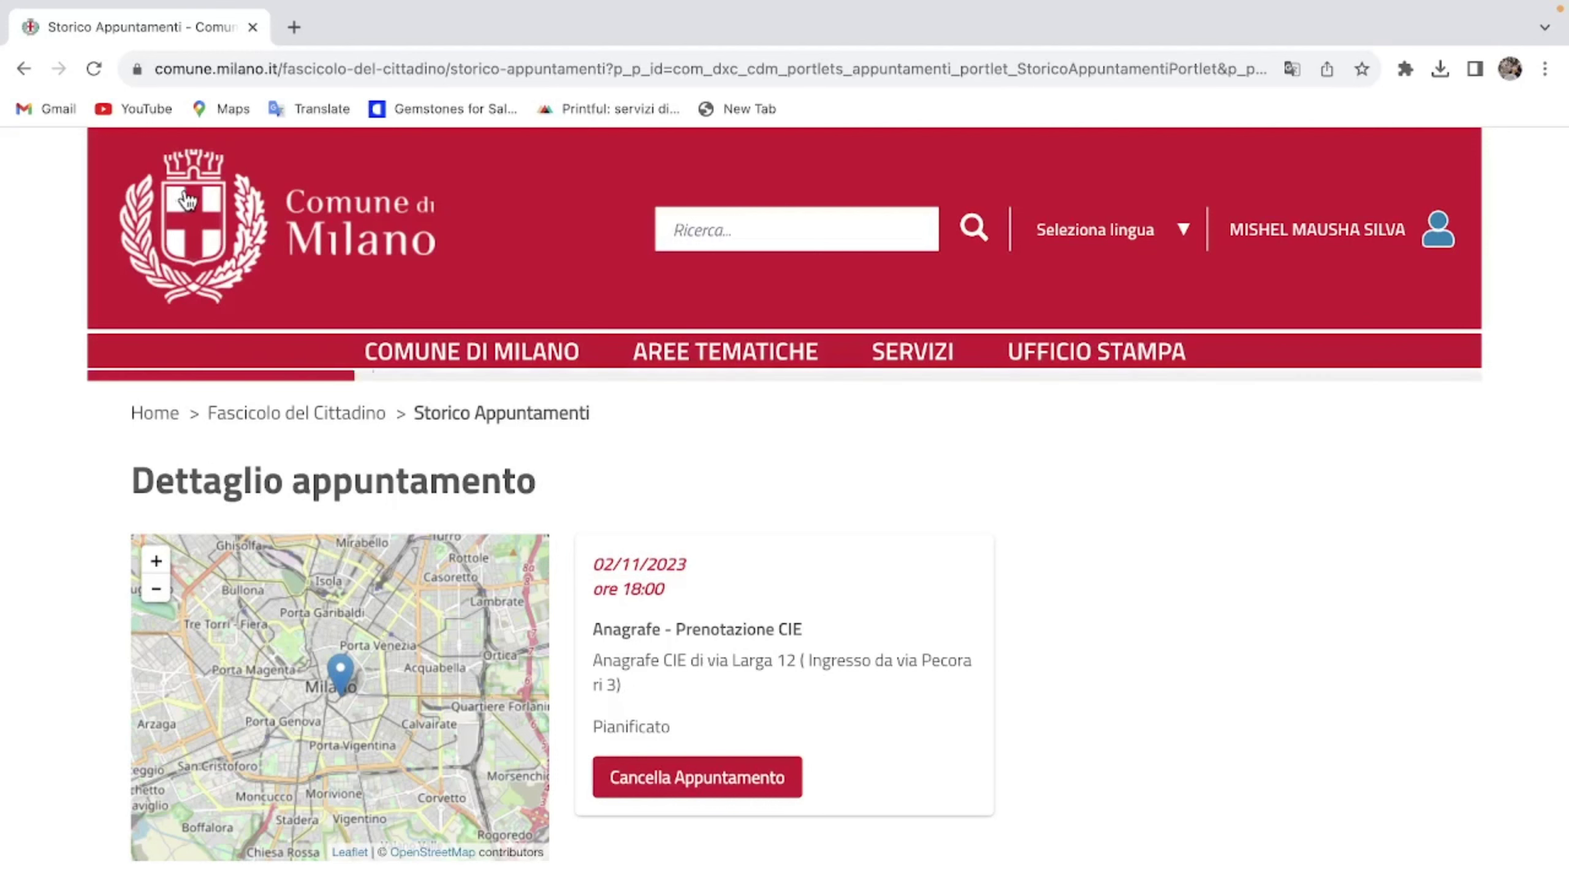